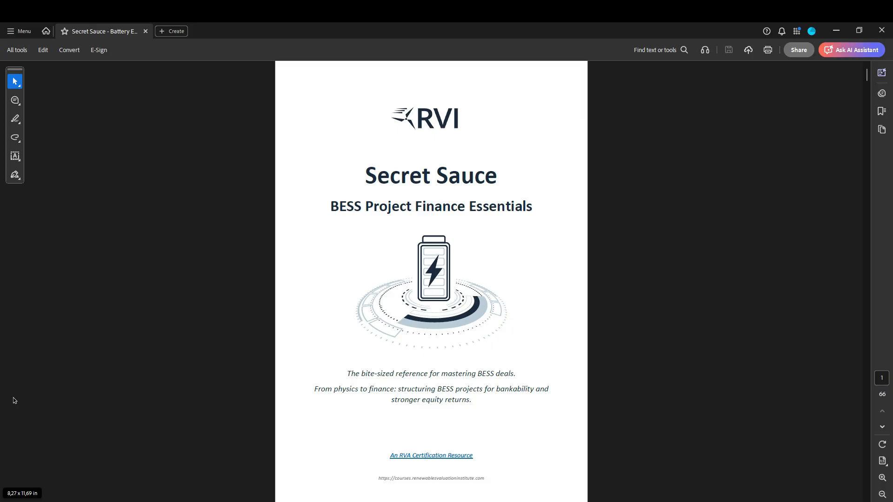
Step: Skim the cover and contents pages of the BESS Project Finance Essentials guide
scroll(300, 422, down, 5)
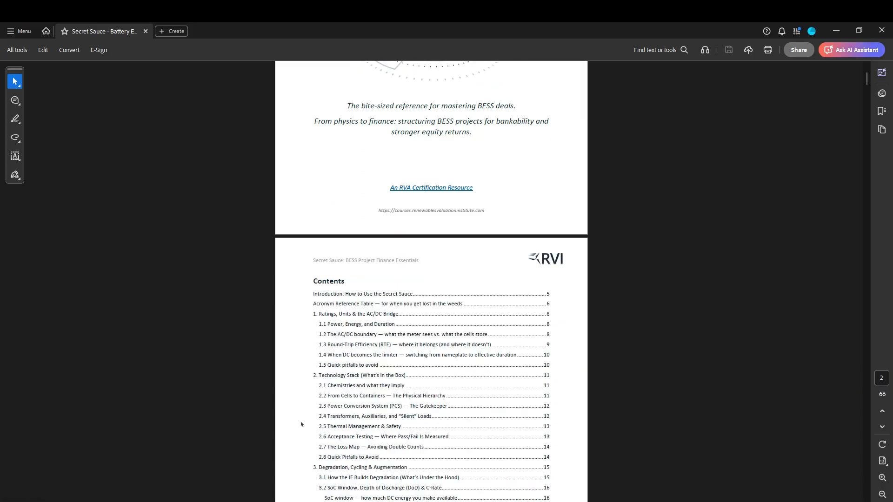
scroll(300, 423, down, 5)
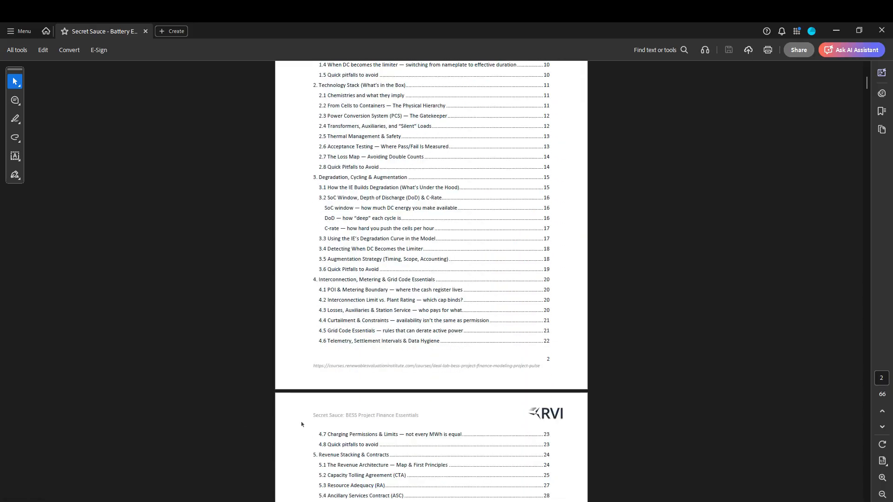
scroll(302, 424, down, 2)
click(344, 410)
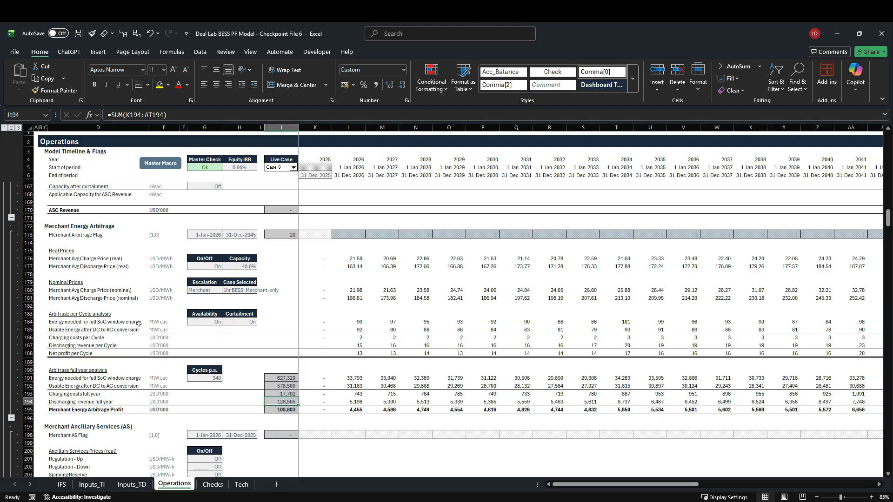
Step: In the Excel model's Operations sheet, copy the CTA flag, real price and nominal price formulas from K123:K125 to K158 in the ASC block
scroll(171, 400, up, 6)
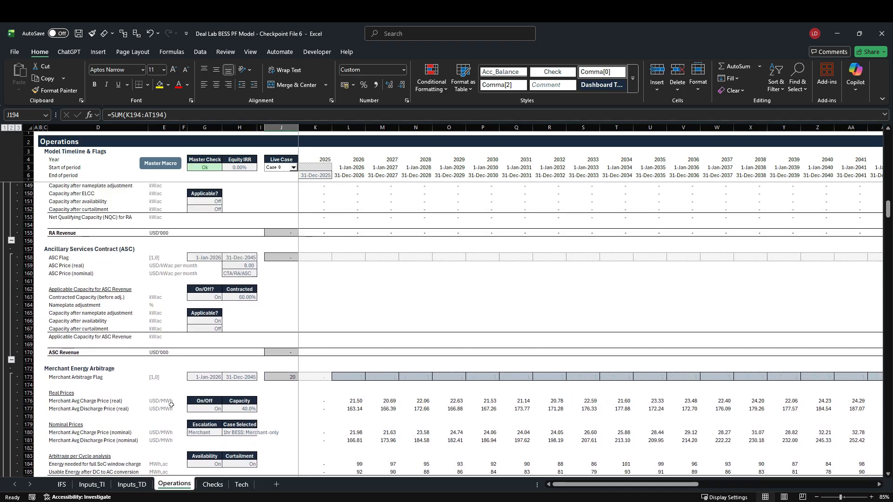
scroll(171, 405, up, 1)
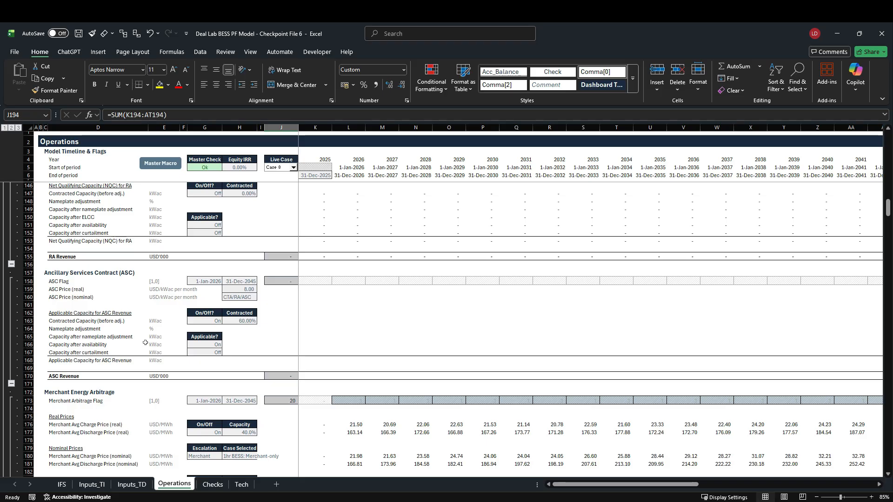
scroll(145, 343, up, 9)
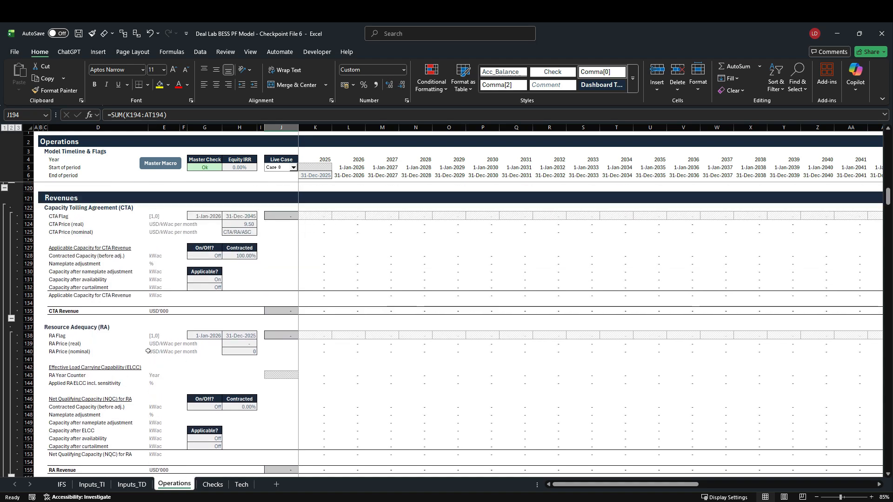
scroll(148, 351, up, 2)
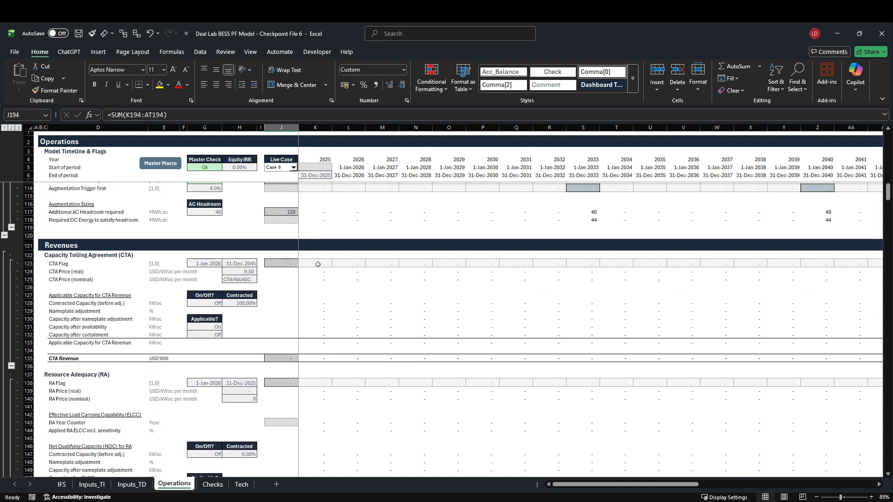
drag(318, 264, 318, 282)
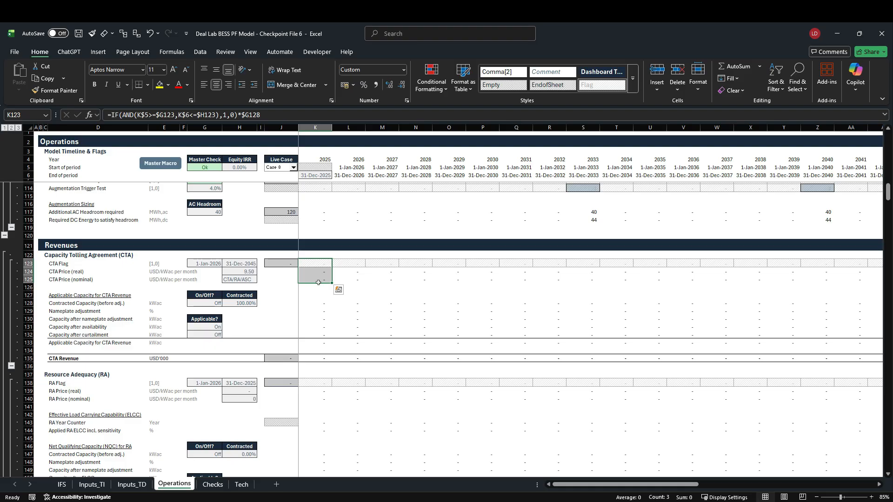
key(ctrl+c)
scroll(317, 284, down, 8)
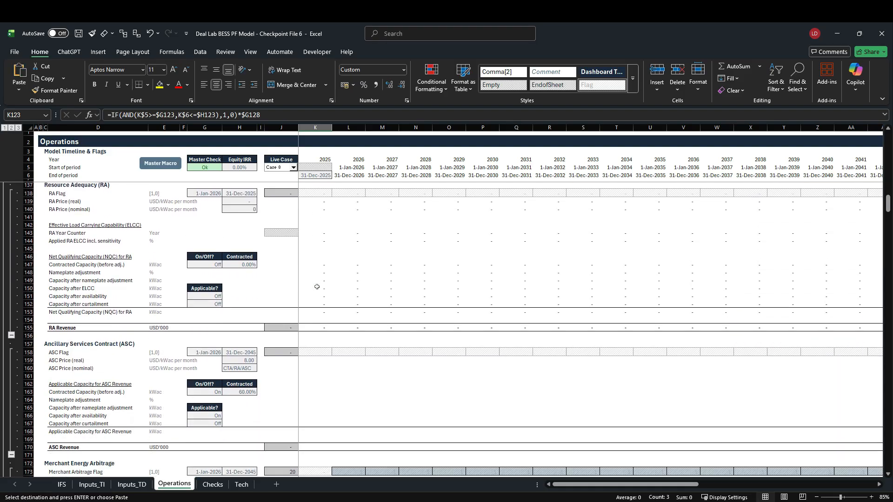
click(315, 352)
key(ctrl+v)
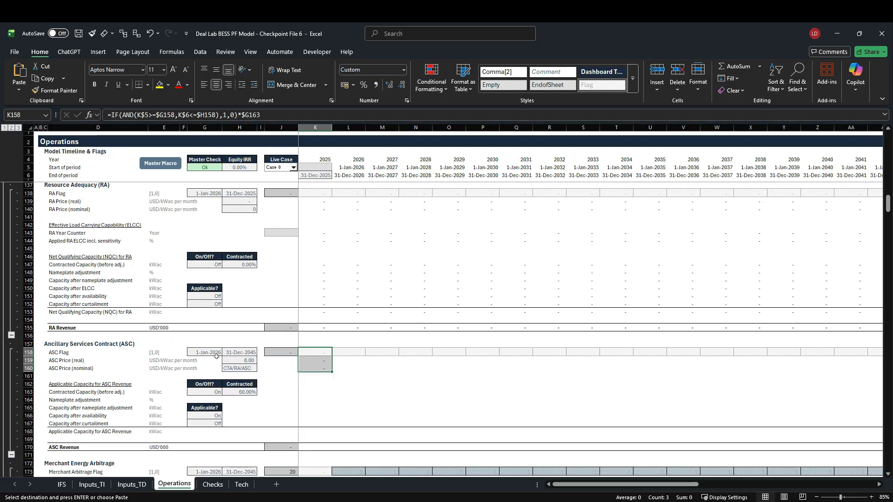
Step: Inspect the ASC Flag formula in K158 and the date and on/off cells it references
click(29, 353)
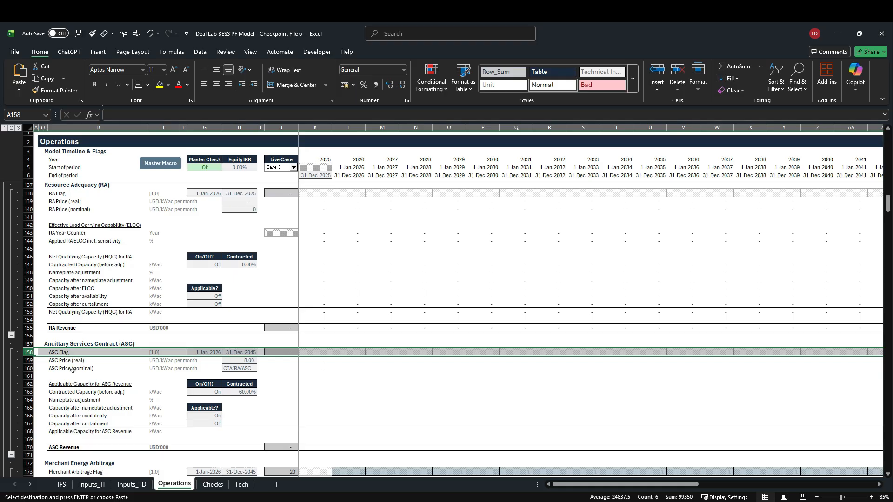
click(309, 353)
key(F2)
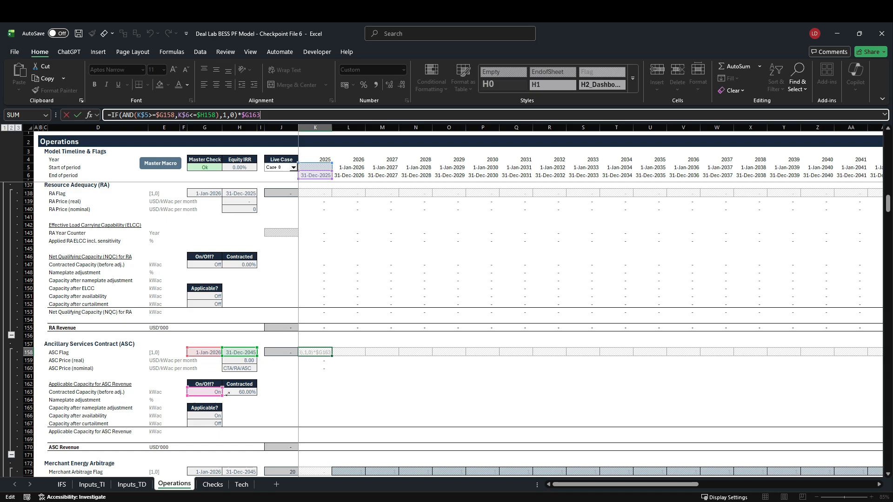
key(Escape)
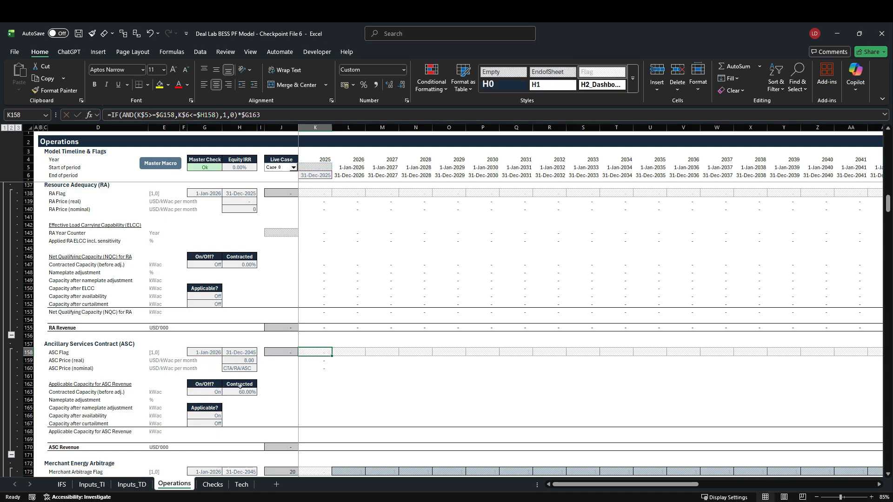
Step: Correct the ASC Price (real) formula in K159 to =$H159*K$158 so it references the ASC flag
key(Down)
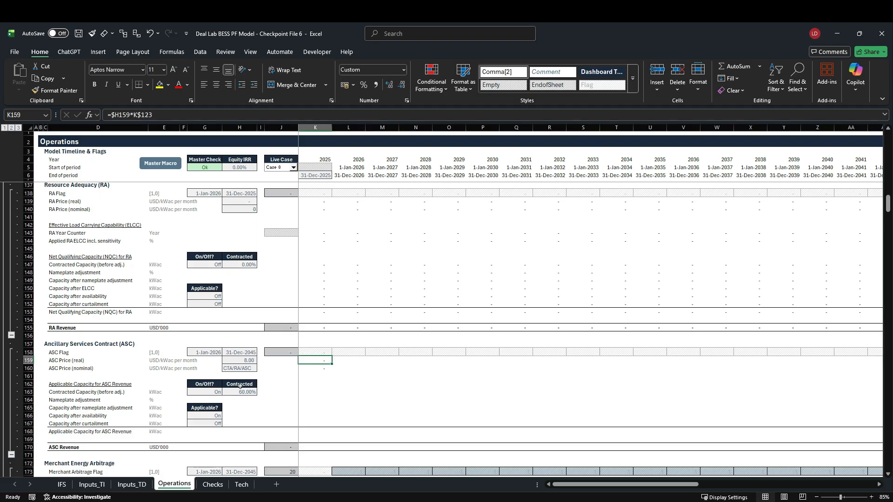
key(F2)
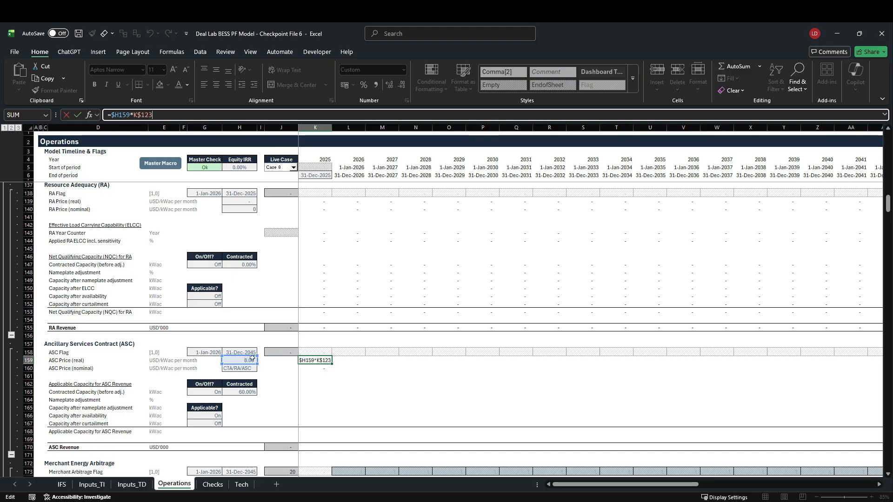
scroll(292, 391, up, 8)
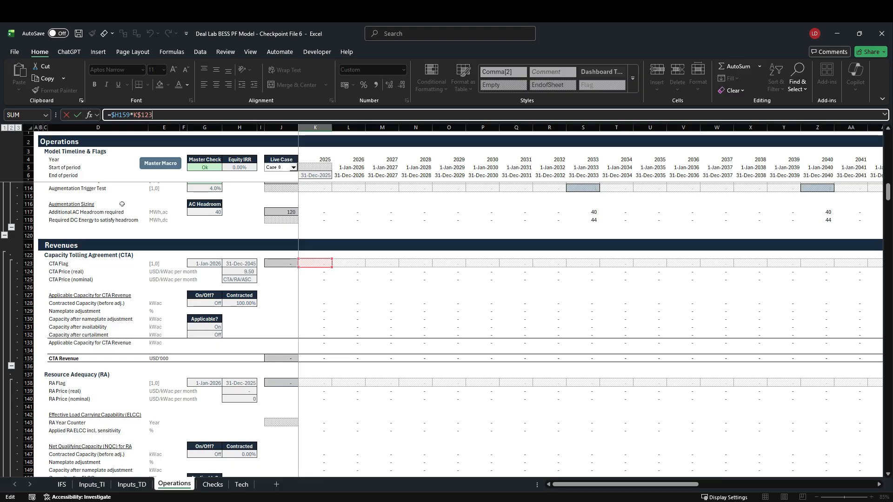
scroll(184, 360, down, 8)
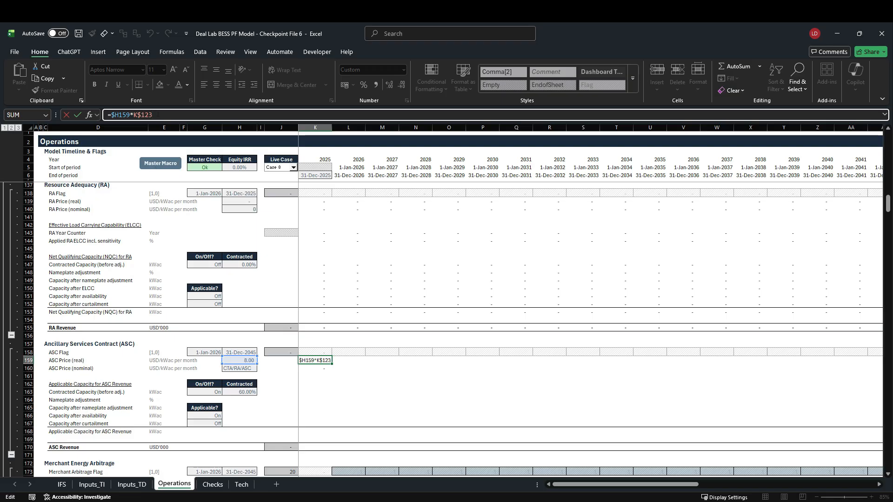
click(159, 118)
key(BackSpace)
key(BackSpace)
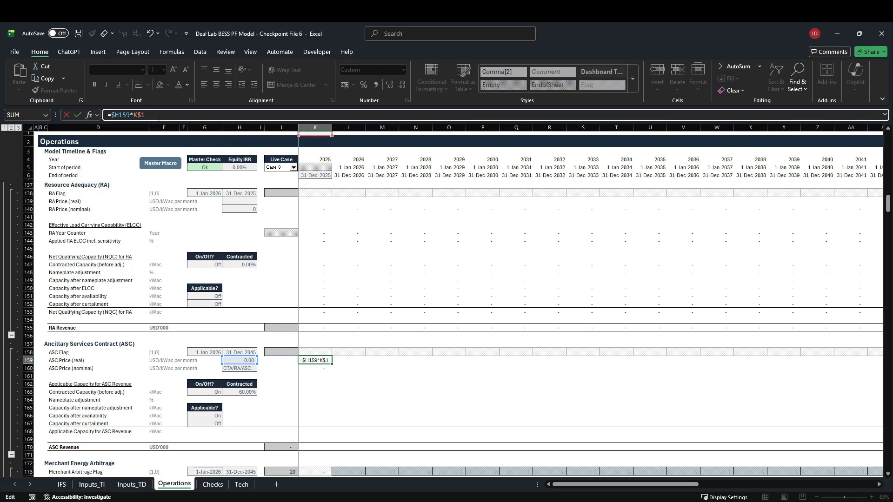
text(58)
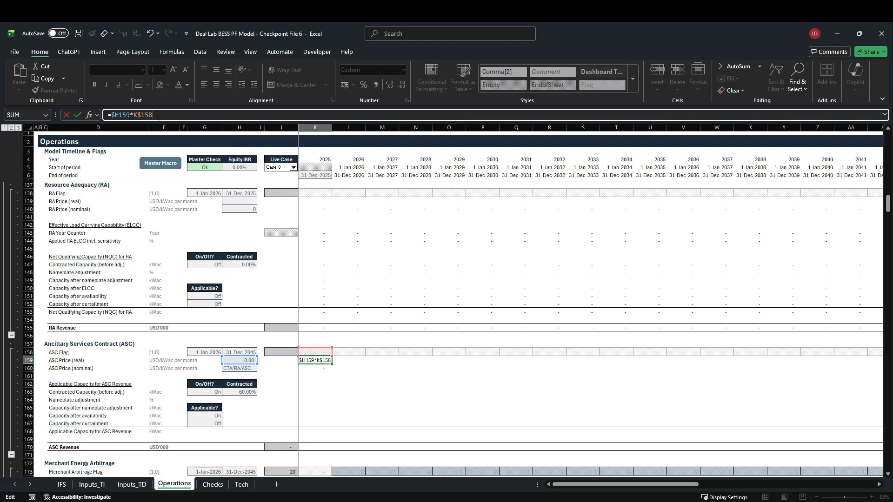
scroll(270, 308, down, 3)
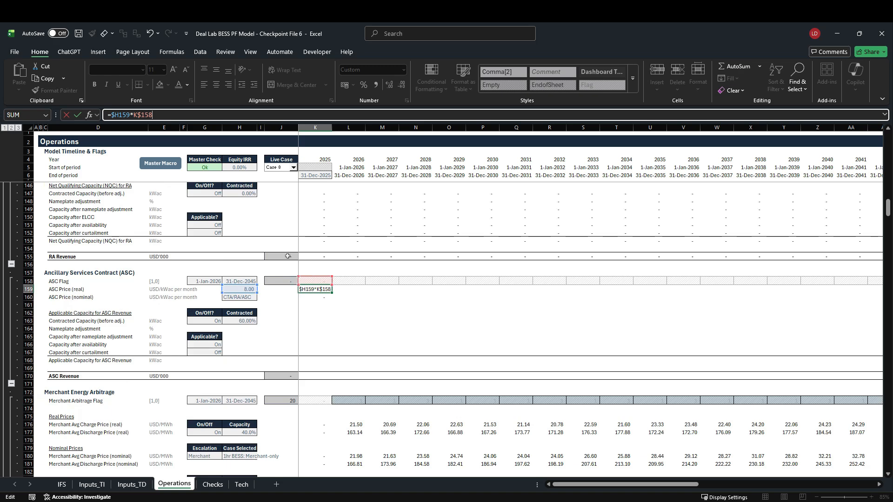
key(ctrl+Return)
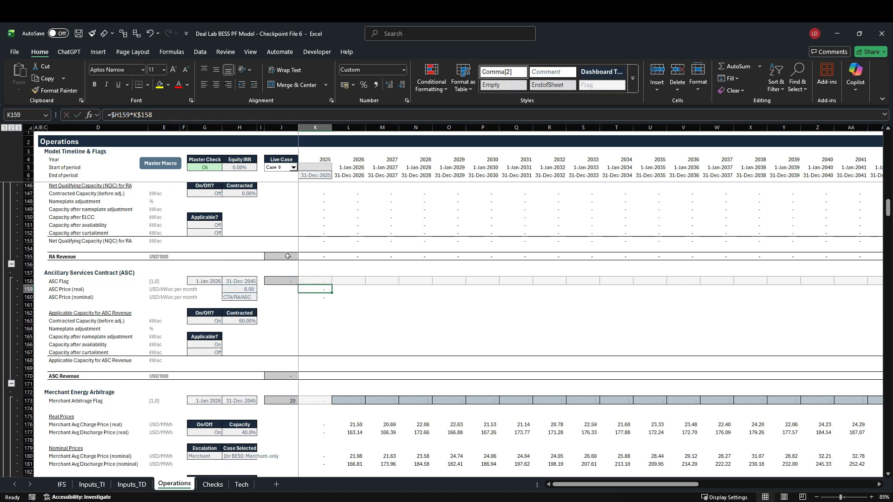
Step: Examine the ASC Price (nominal) formula in K160 and trace its XLOOKUP ranges to the Indexation section
key(Down)
key(F2)
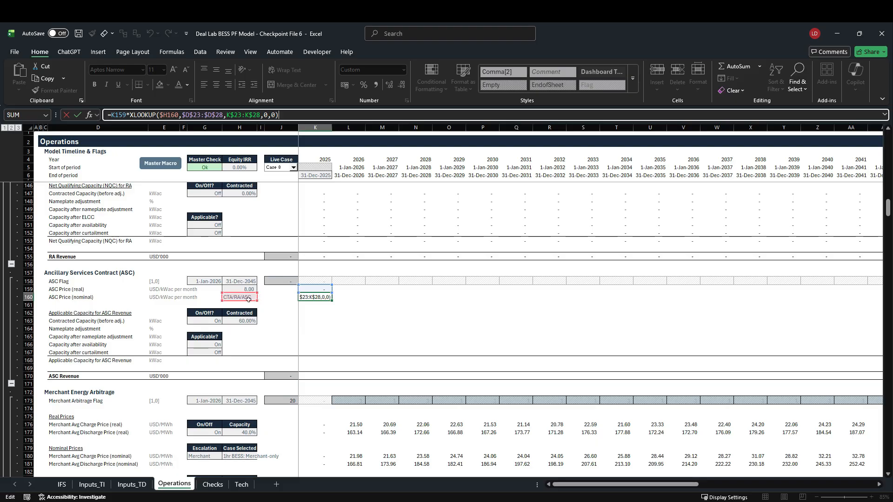
scroll(244, 298, up, 7)
scroll(245, 298, up, 20)
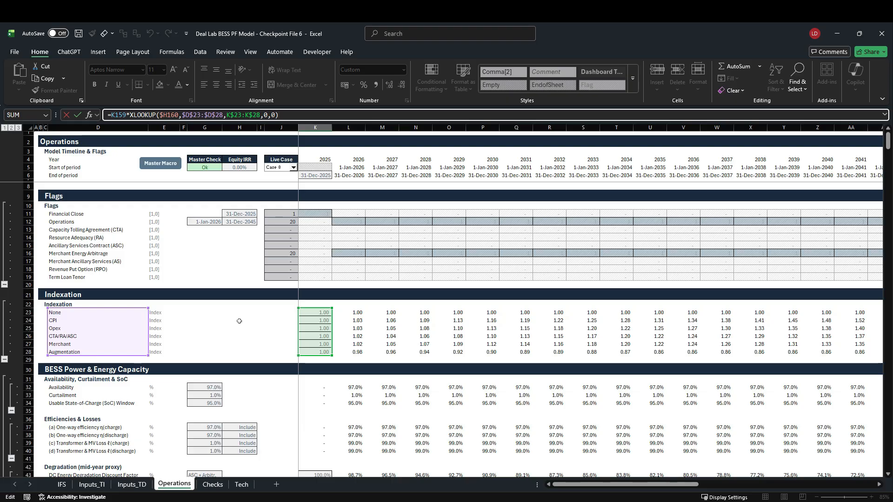
key(Escape)
scroll(239, 321, down, 6)
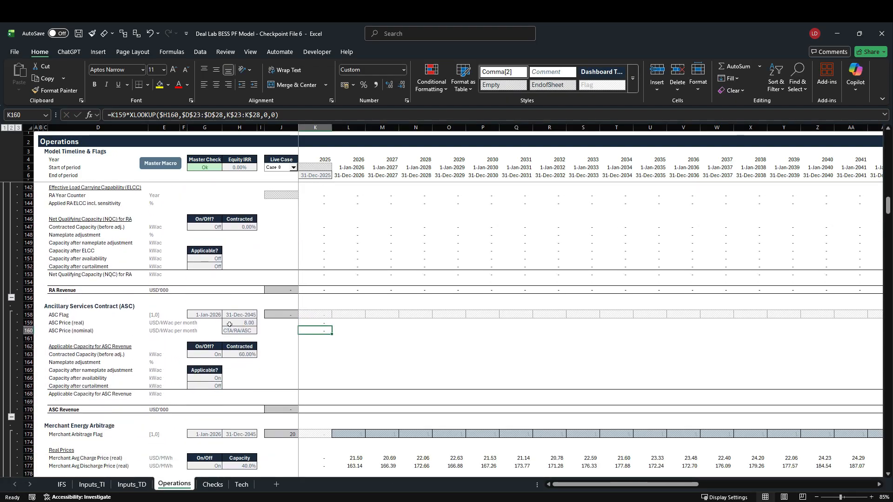
Step: Fill the ASC flag, real price and nominal price formulas in K158:K160 across the whole timeline to column AT
key(shift+Up)
key(shift+Up)
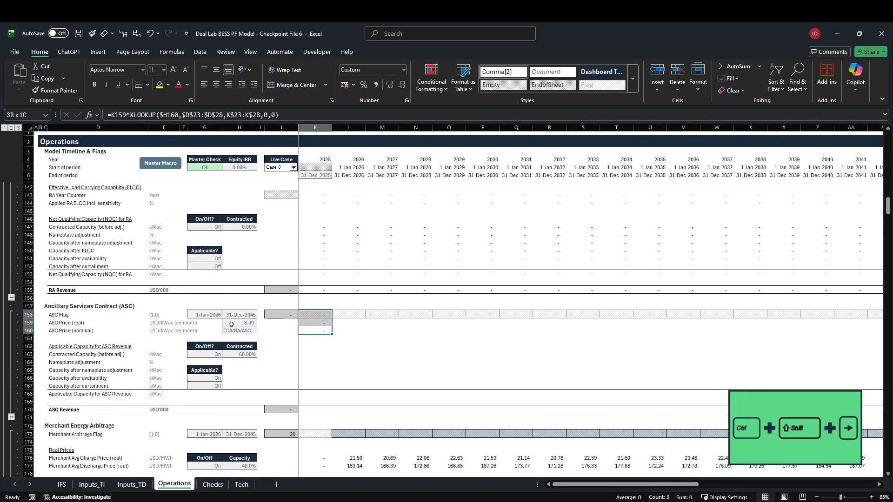
key(ctrl+shift+Right)
key(ctrl+r)
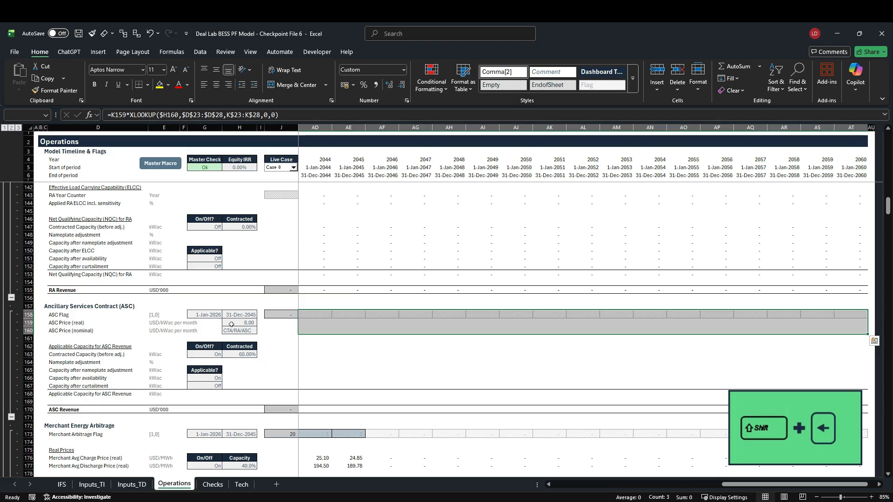
key(ctrl+r)
key(Left)
key(Right)
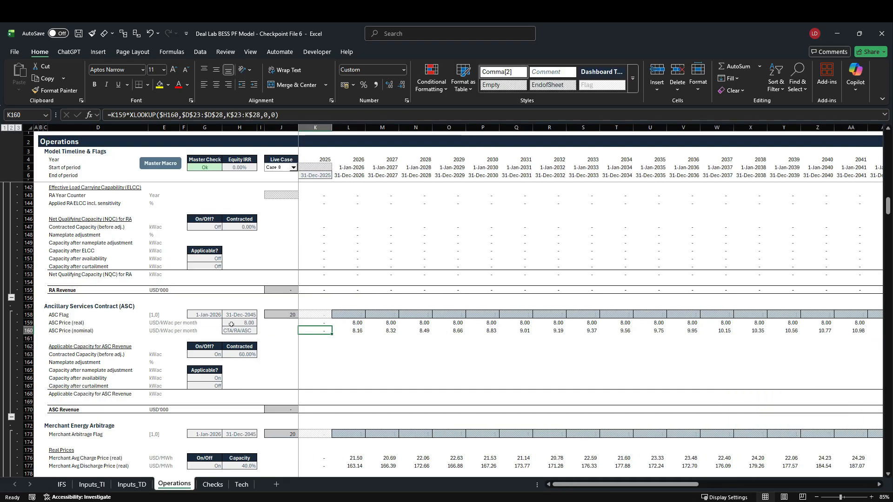
Step: Check the ASC flag and the real and nominal price rows along the timeline years
key(Right)
key(Right)
key(Right)
key(Right)
key(Right)
key(Right)
key(Right)
key(Right)
key(Right)
key(Right)
key(Right)
key(Right)
key(Right)
key(Right)
key(Right)
key(Right)
key(Right)
key(Right)
key(Right)
key(Right)
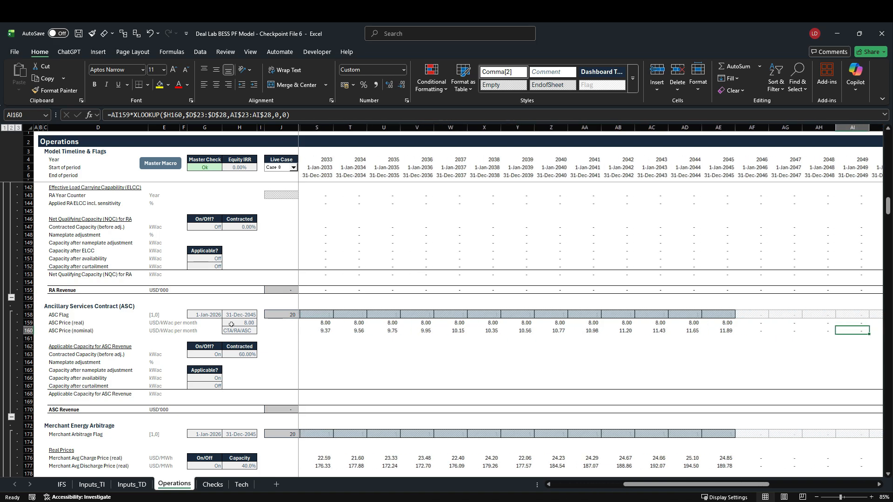
key(Left)
key(Left)
key(Left)
key(Left)
key(Left)
key(Left)
key(Left)
key(Left)
key(Left)
key(Left)
key(Left)
key(Left)
key(Left)
key(Left)
key(Left)
key(Left)
key(Left)
key(Left)
key(Left)
key(Left)
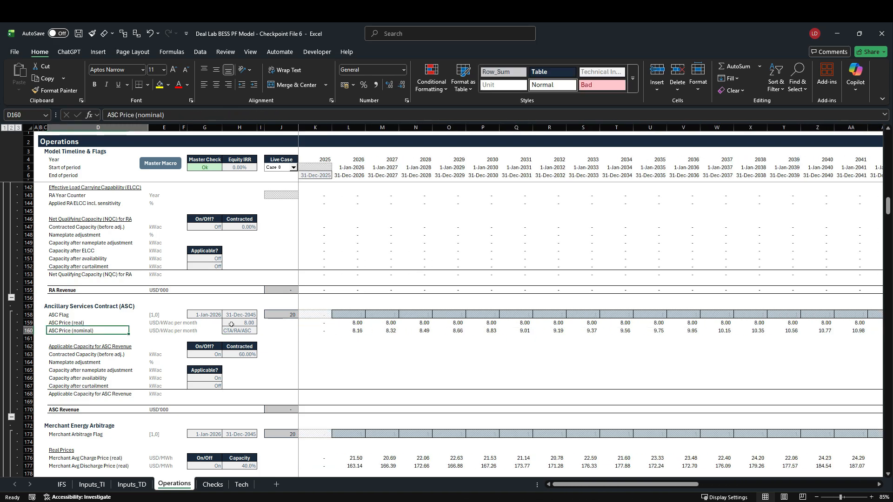
key(Right)
key(Right)
key(Right)
key(Right)
key(Right)
key(Right)
key(Right)
key(Up)
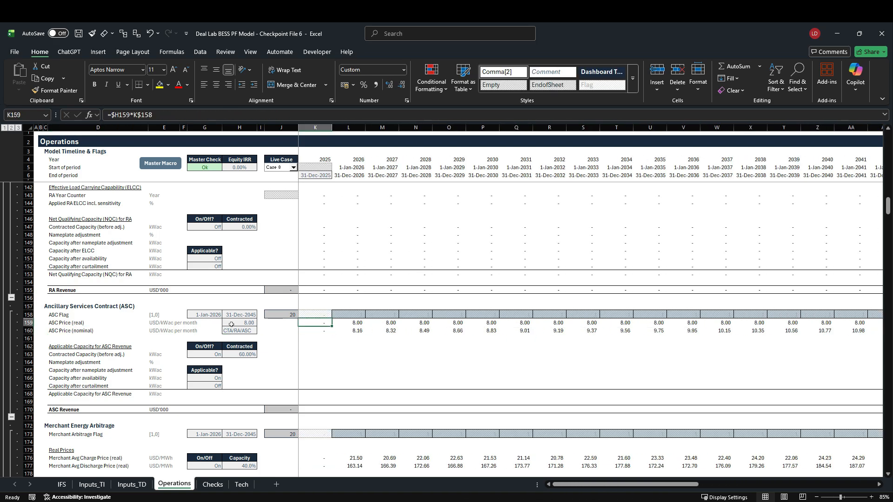
key(Down)
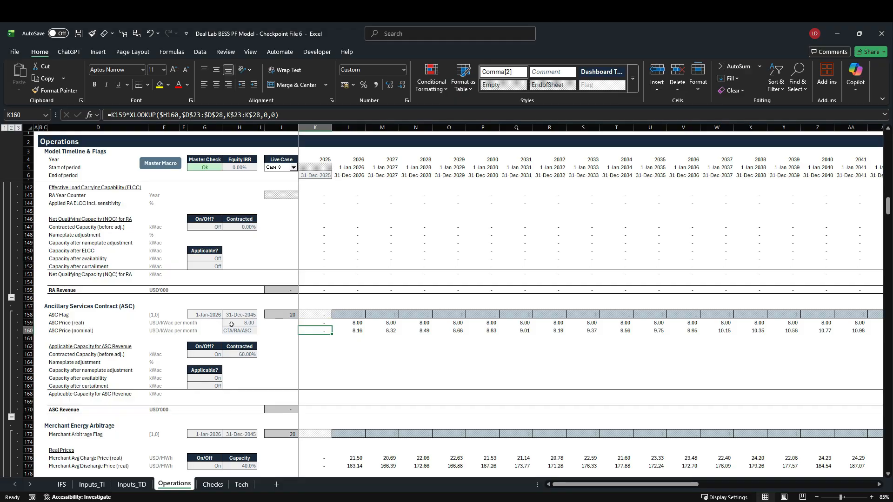
Step: Copy the CTA Contracted Capacity (before adj.) formula from K128 into K163 for ASC and check its references to the flag and gross AC power
click(28, 354)
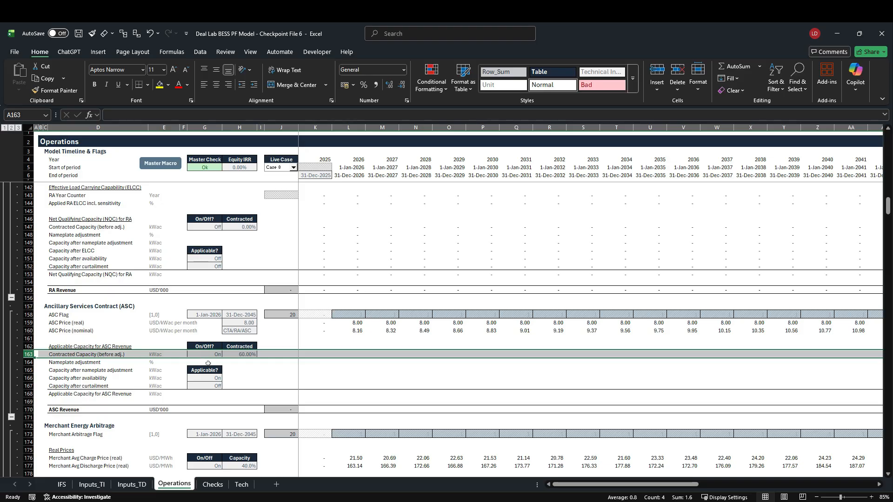
scroll(221, 364, up, 4)
scroll(222, 371, up, 5)
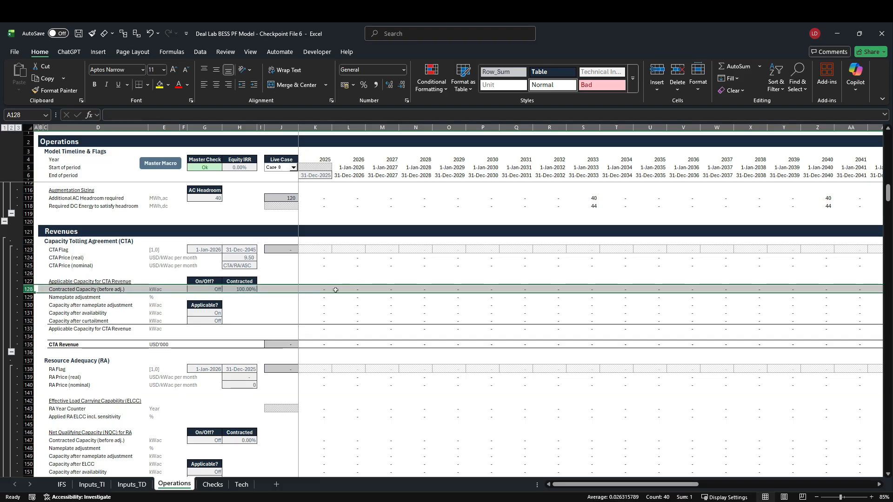
click(318, 290)
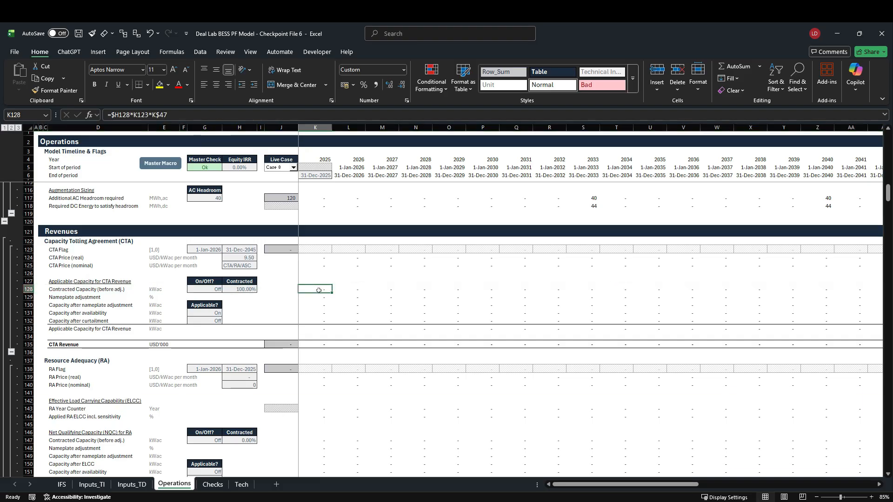
key(ctrl+c)
scroll(319, 316, down, 10)
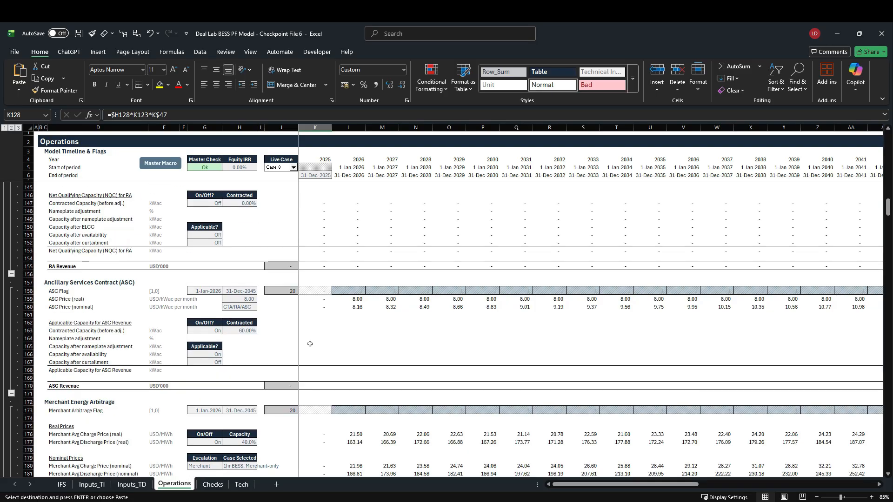
click(315, 330)
key(ctrl+v)
key(F2)
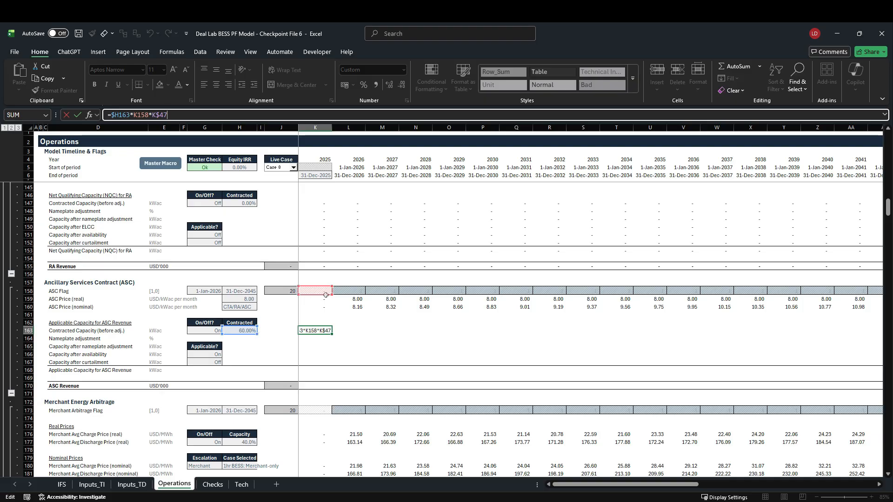
scroll(315, 341, up, 20)
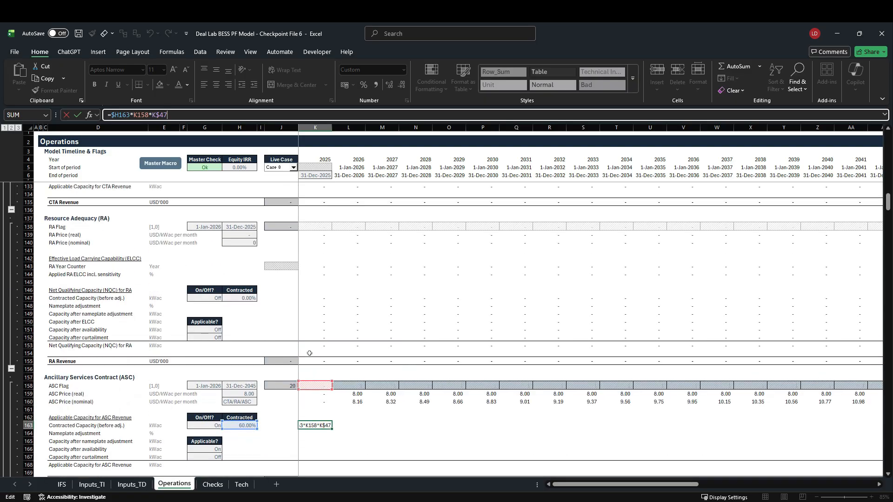
scroll(303, 372, up, 13)
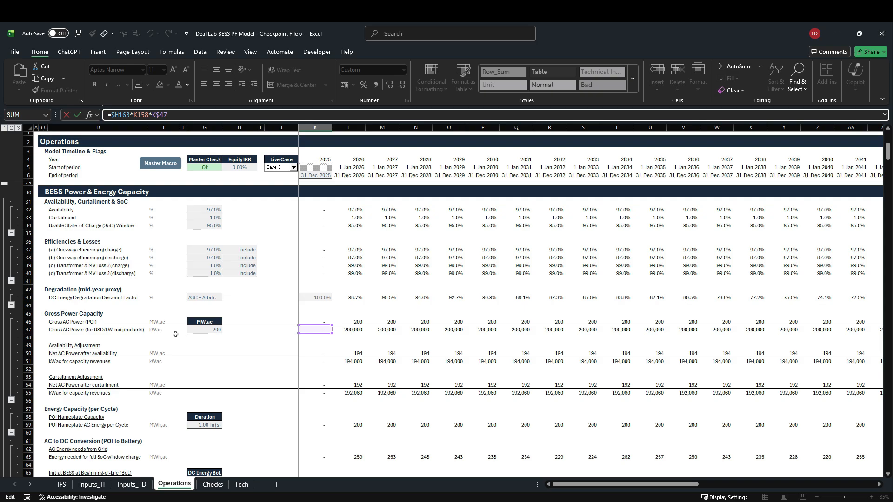
key(Return)
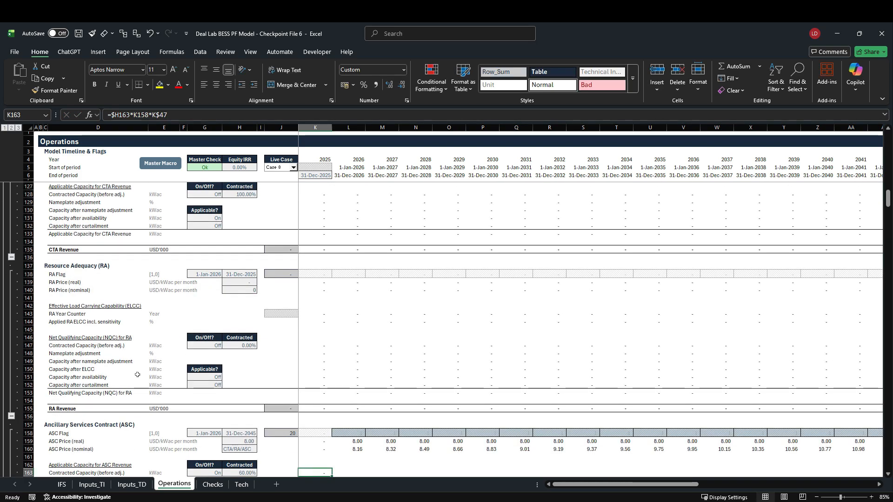
Step: Fill the ASC Contracted Capacity (before adj.) formula from K163 across the whole timeline to column AT
scroll(138, 373, down, 8)
key(ctrl+shift+Right)
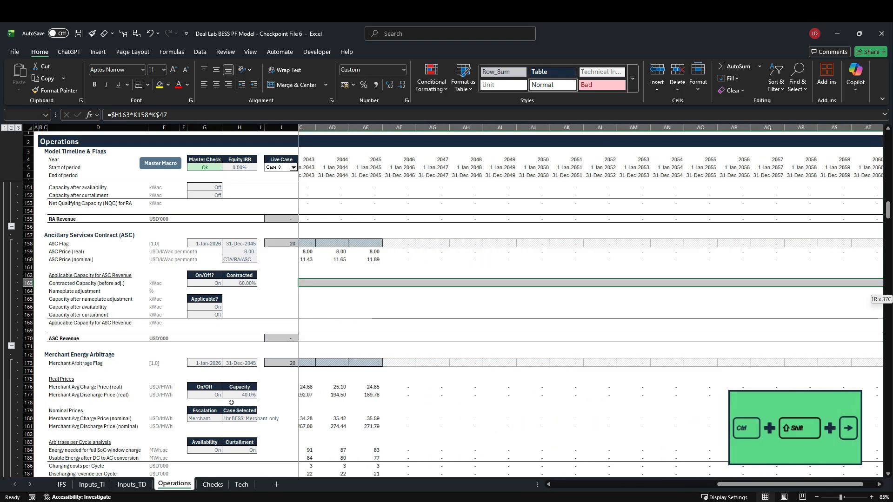
key(shift+Left)
key(ctrl+r)
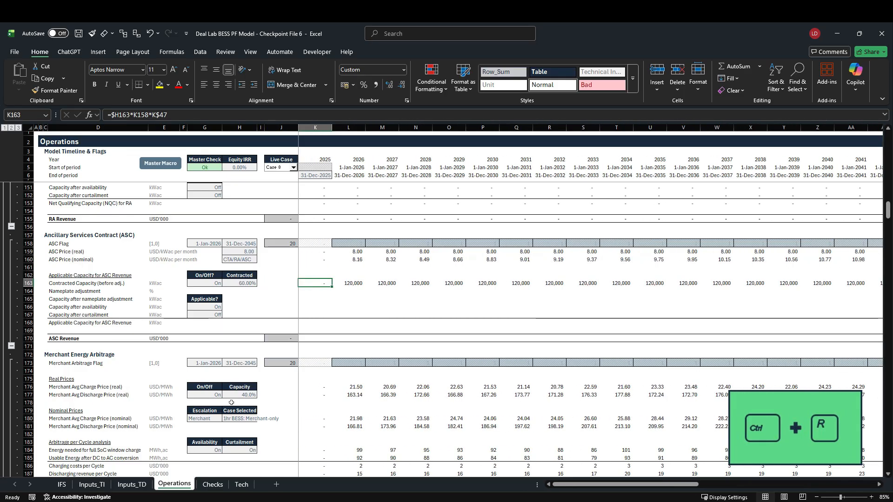
Step: Review the ASC contracted capacity in row 163 and its contracted percentage in H163 against the RA and merchant arbitrage capacity shares
key(Right)
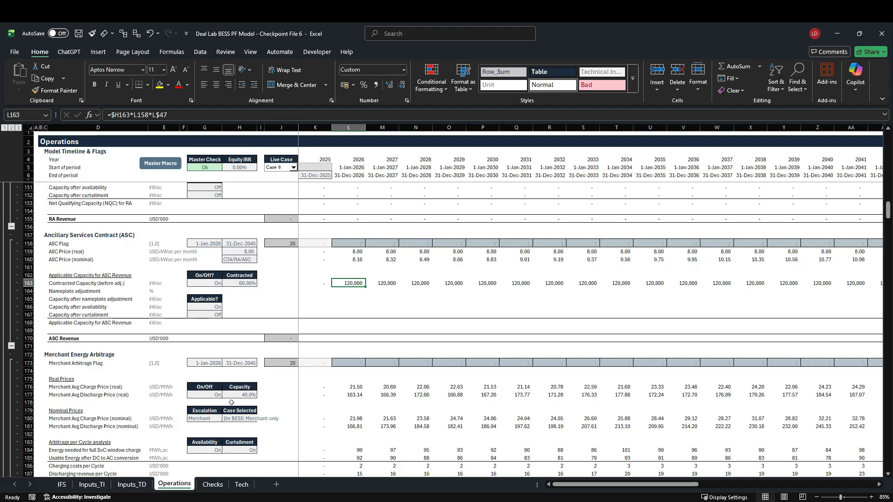
key(Left)
key(Right)
key(Left)
key(Left)
key(Left)
key(Left)
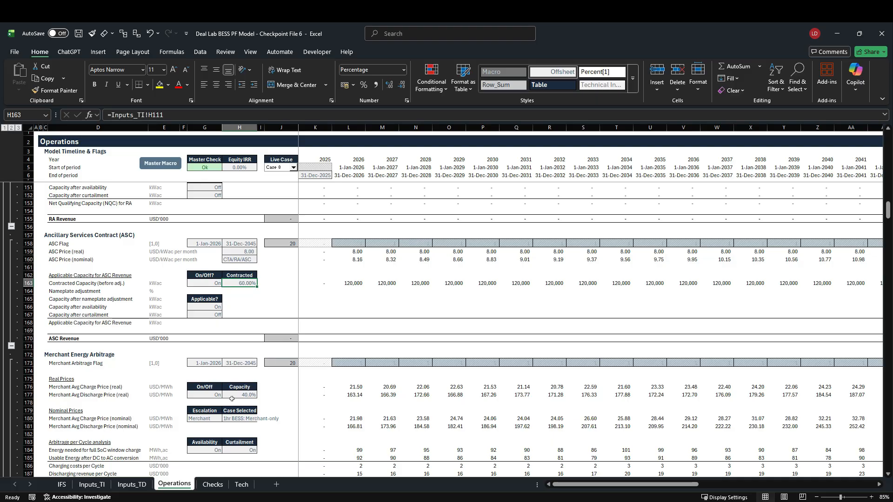
scroll(263, 370, up, 7)
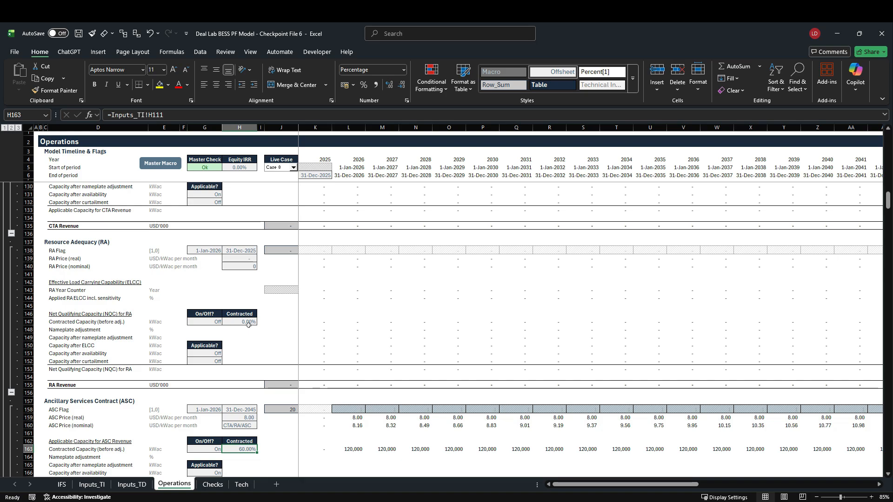
scroll(245, 358, down, 11)
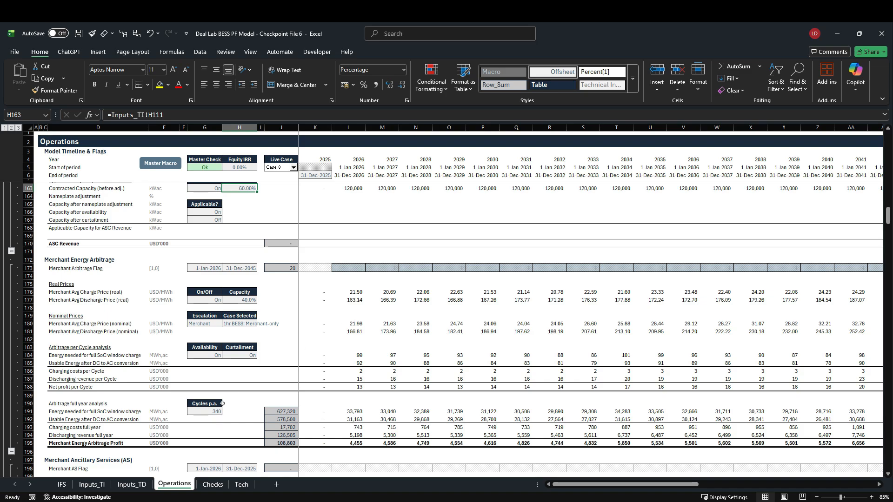
scroll(255, 406, up, 6)
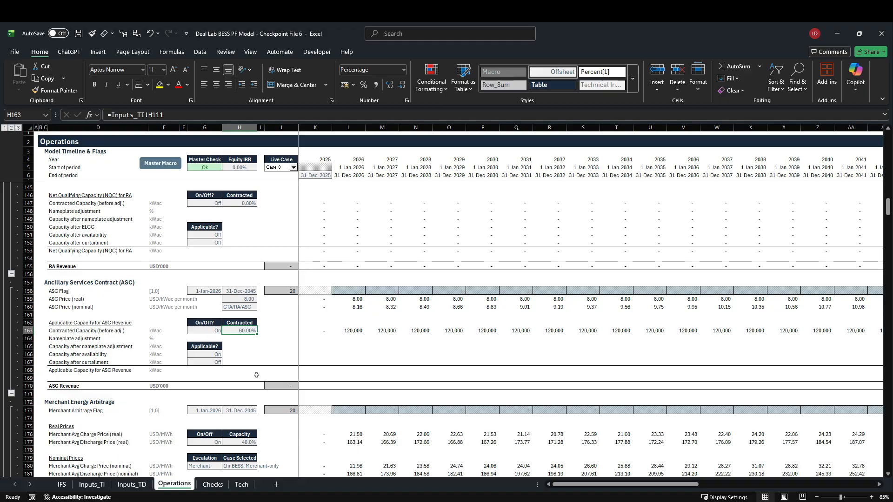
Step: Copy the CTA Nameplate adjustment formula from K129 into K164 of the ASC section
click(29, 339)
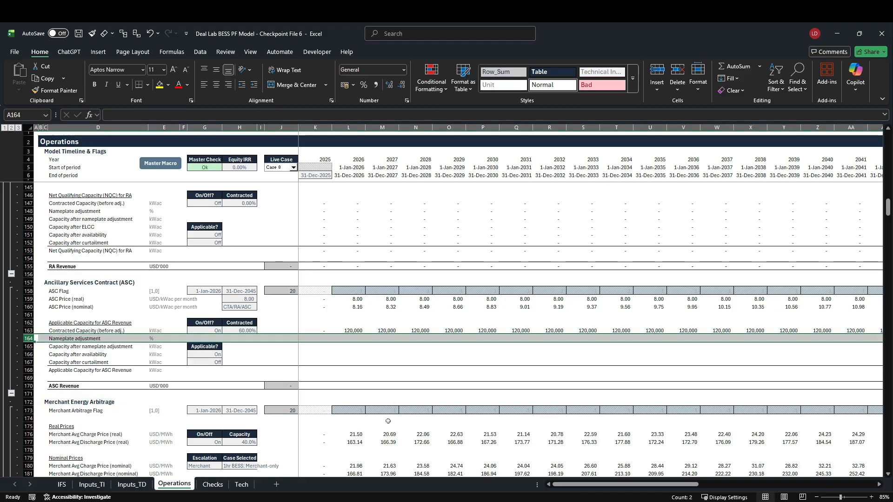
scroll(377, 385, up, 10)
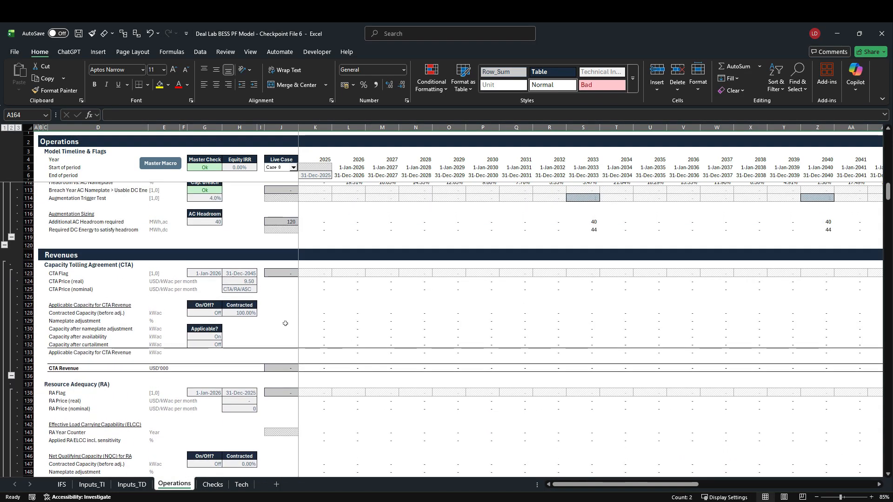
click(316, 322)
key(ctrl+c)
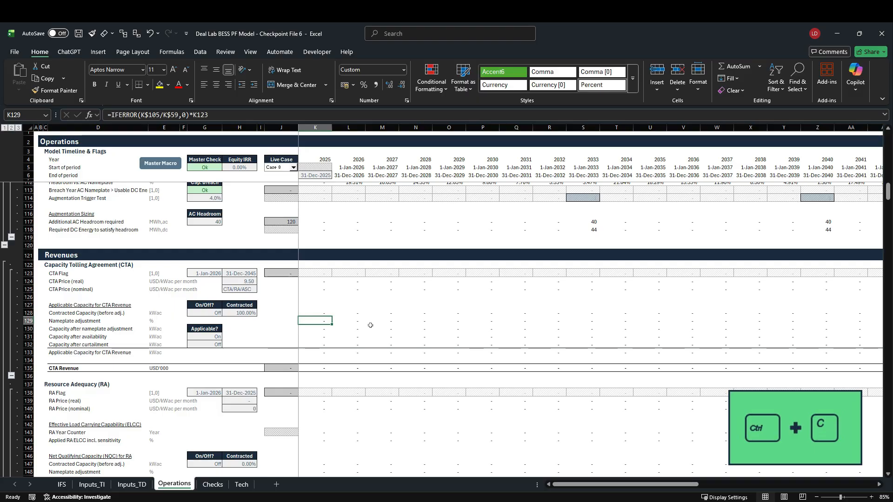
scroll(324, 371, down, 9)
scroll(324, 370, down, 1)
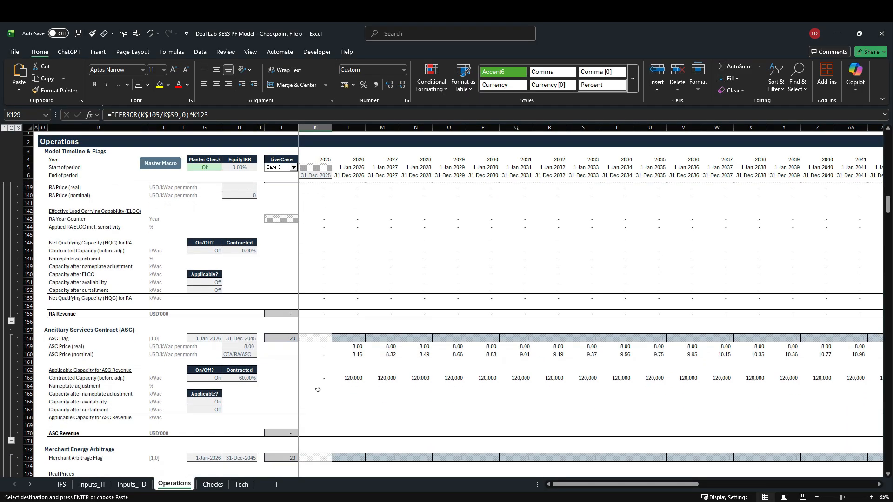
click(315, 385)
key(ctrl+v)
Step: Examine the Nameplate adjustment formula in K164, tracing its references to the AC-deliverable Energy Cap in row 105 and POI Nameplate AC Energy in row 59
key(F2)
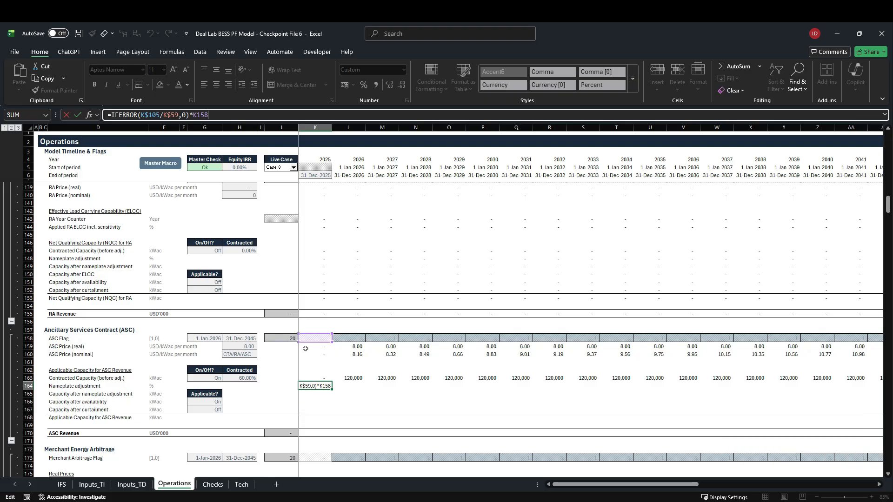
scroll(320, 373, up, 5)
scroll(319, 373, up, 15)
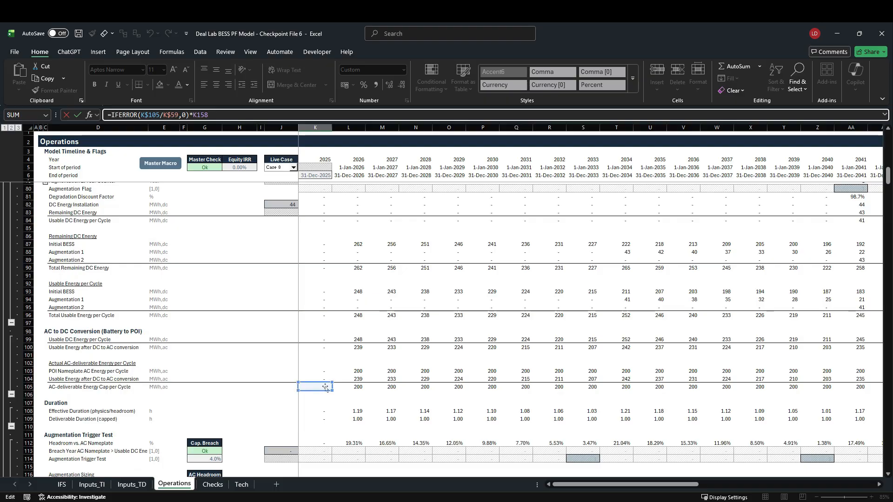
scroll(302, 421, up, 8)
scroll(321, 427, up, 1)
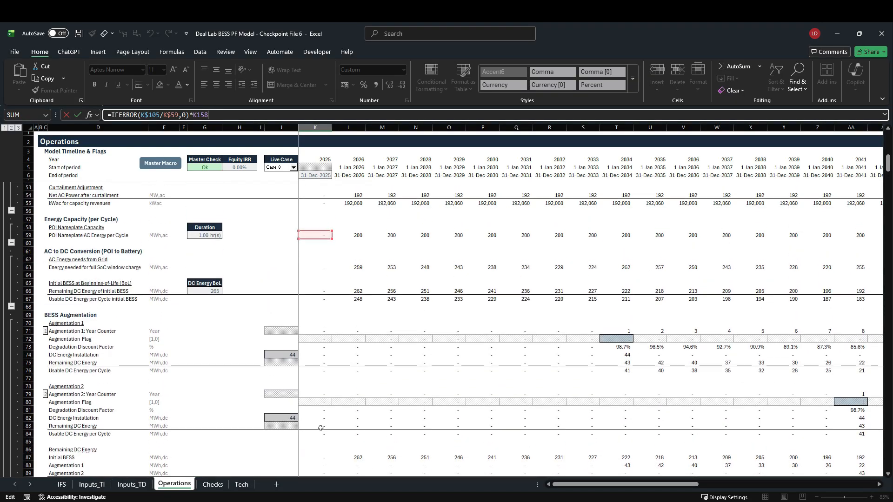
scroll(320, 428, down, 7)
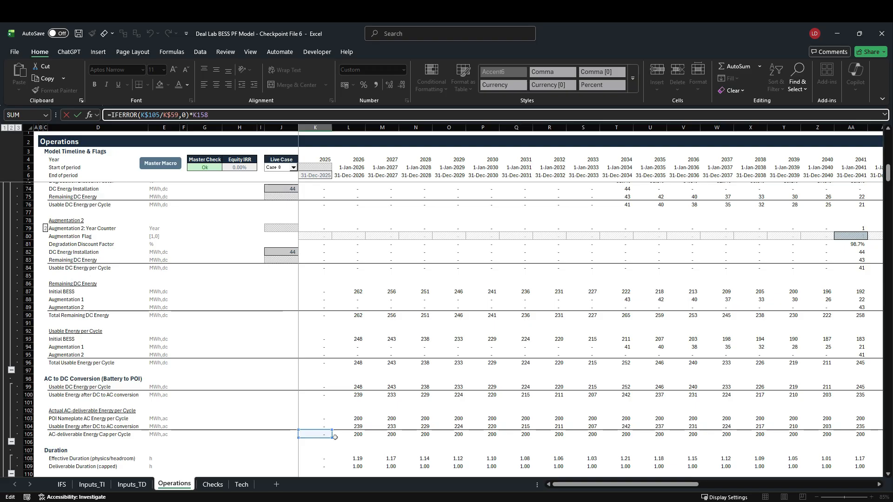
scroll(335, 437, up, 10)
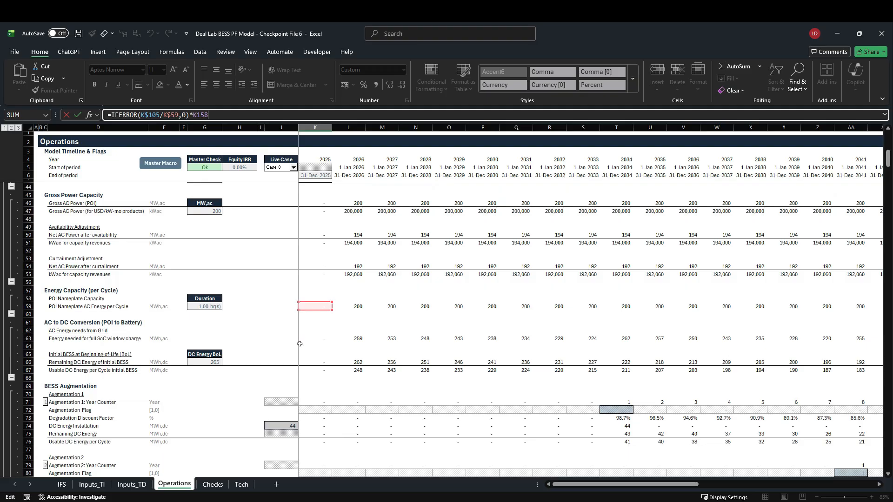
key(Return)
Step: Fill the ASC Nameplate adjustment formula from K164 across the whole timeline to column AT
scroll(293, 349, down, 2)
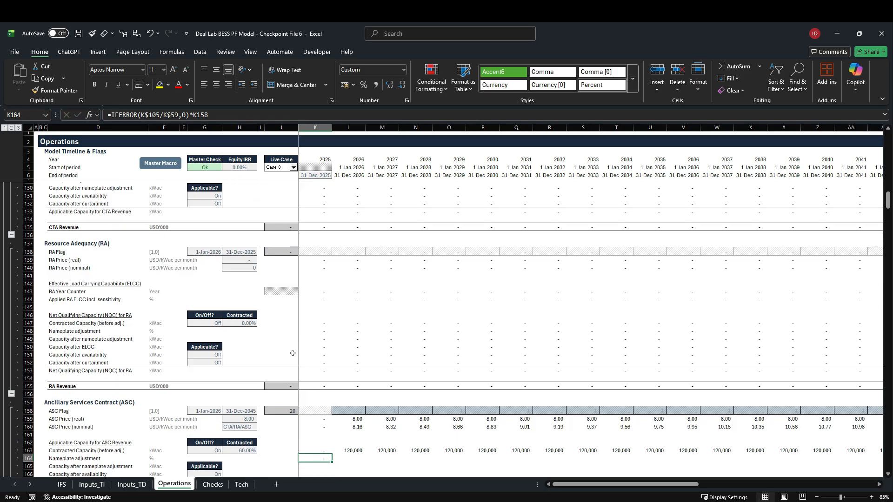
scroll(288, 356, down, 1)
key(ctrl+shift+Right)
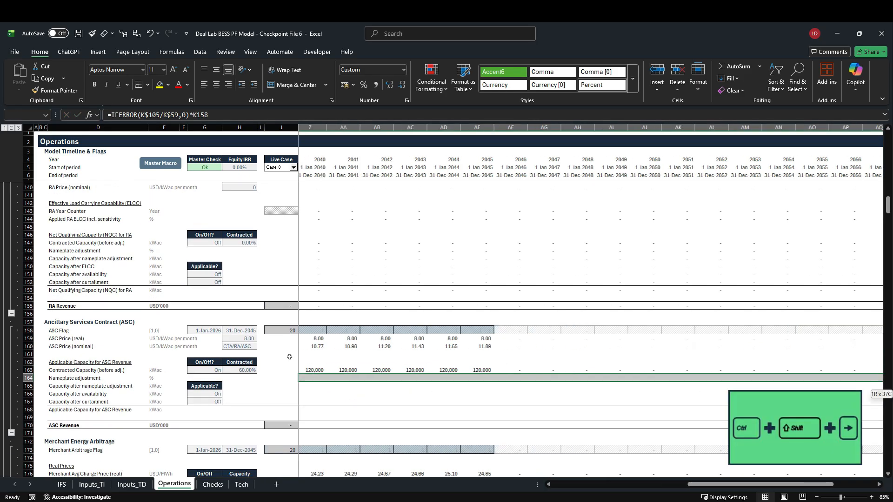
key(shift+Left)
key(ctrl+r)
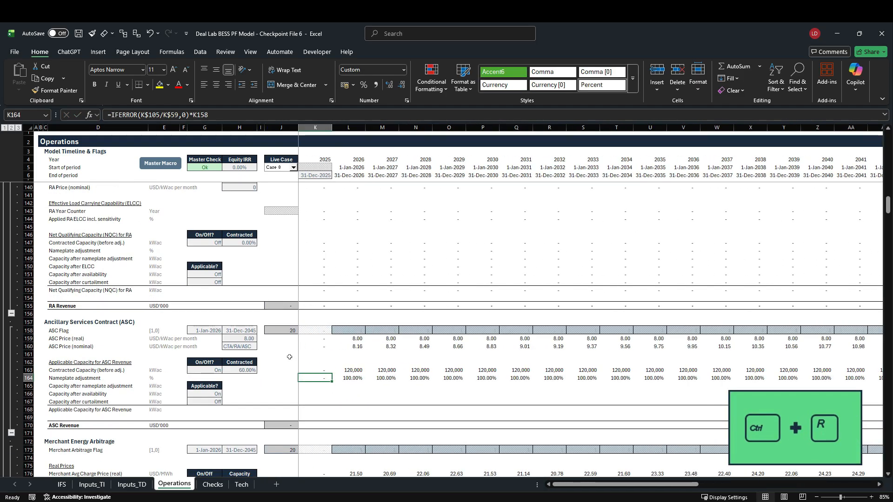
Step: Check the ASC Nameplate adjustment percentages in row 164 along the timeline years
key(Right)
key(Right)
key(Right)
key(Right)
key(Right)
key(Right)
key(Right)
key(Right)
key(Right)
key(Right)
key(Right)
key(Right)
key(Right)
key(Right)
key(Right)
key(Right)
key(Right)
key(Right)
key(Right)
key(Right)
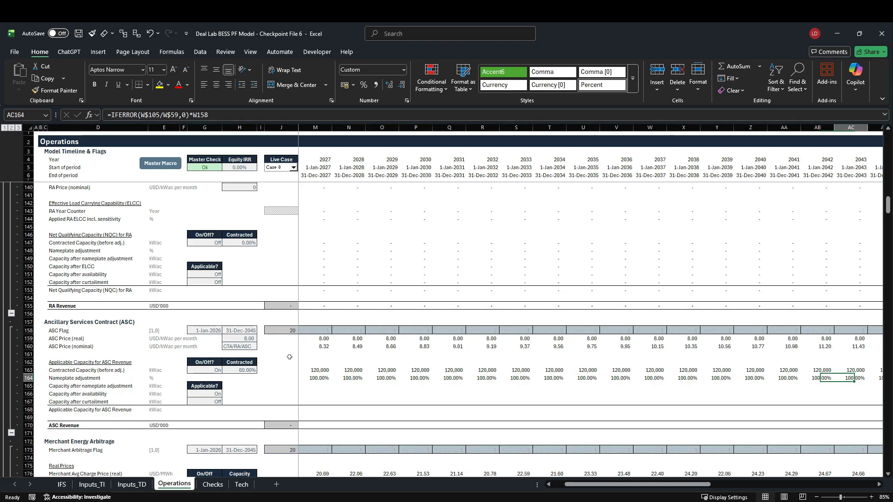
key(Left)
key(Left)
key(Left)
key(Left)
key(Left)
key(Left)
key(Left)
key(Left)
key(Left)
key(Left)
key(Left)
key(Left)
key(Left)
key(Left)
key(Left)
key(Left)
key(Left)
key(Left)
key(Left)
key(Left)
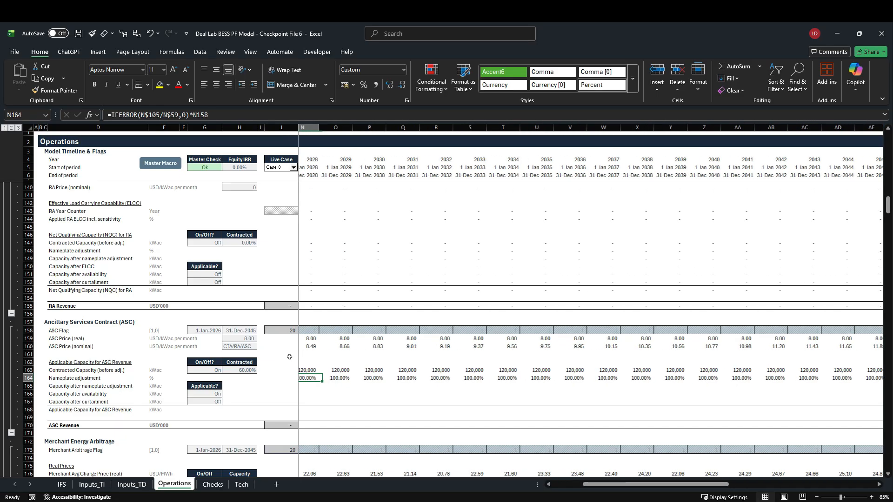
key(Right)
key(Right)
key(Right)
key(Right)
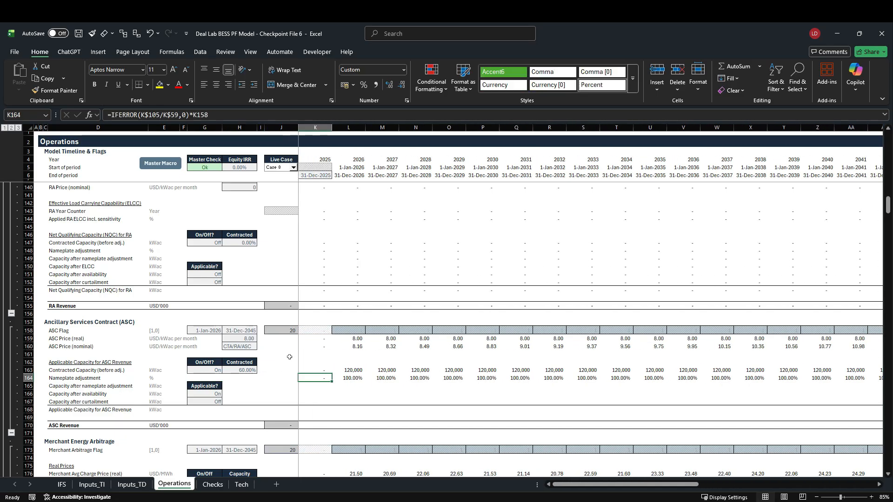
Step: Look up the Case 8 augmentation buffer above AC nameplate energy in Q232 of the Inputs_TI sheet
click(93, 484)
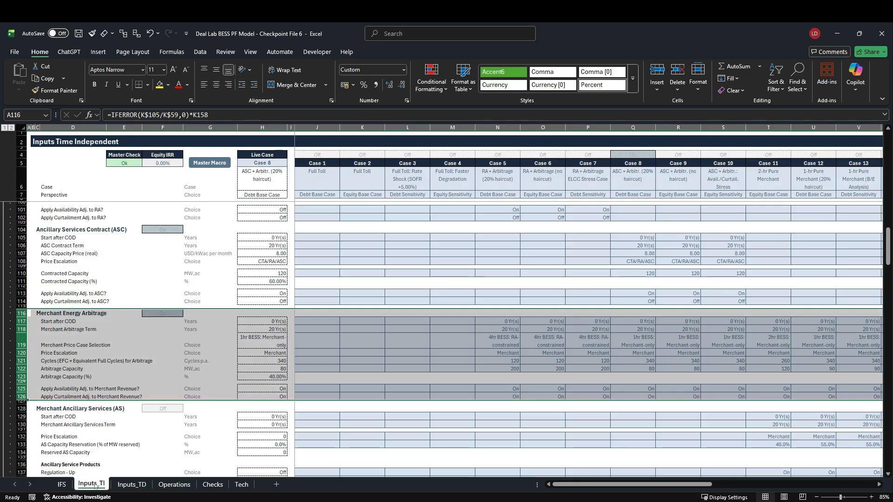
scroll(198, 373, down, 20)
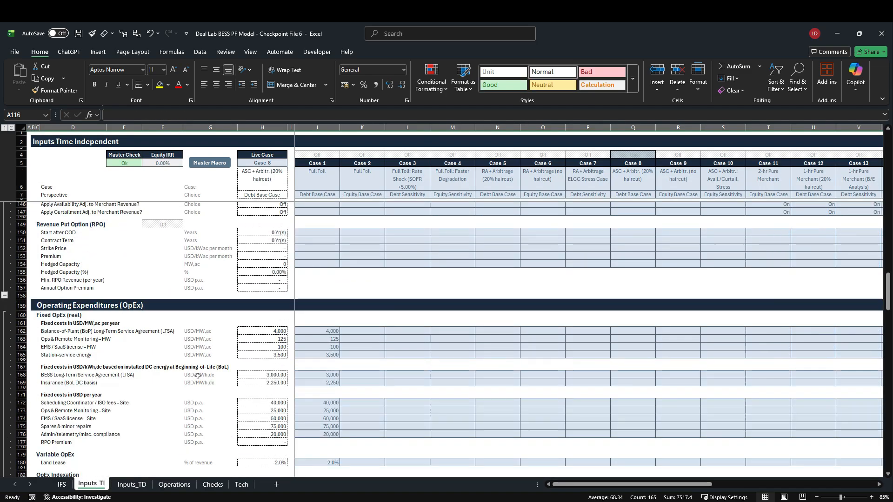
scroll(198, 376, down, 13)
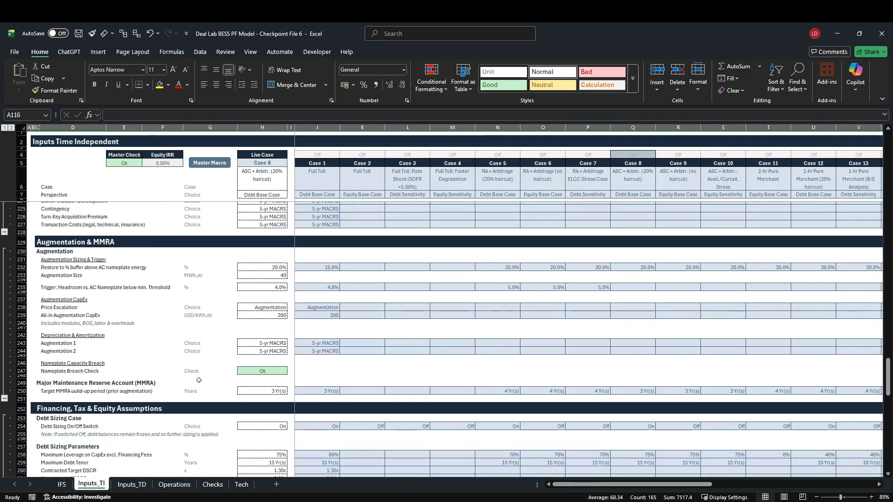
click(633, 128)
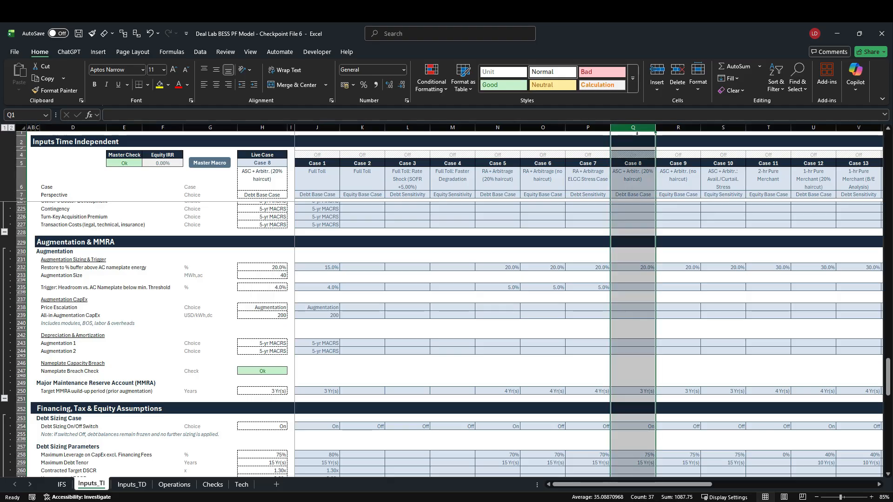
click(648, 270)
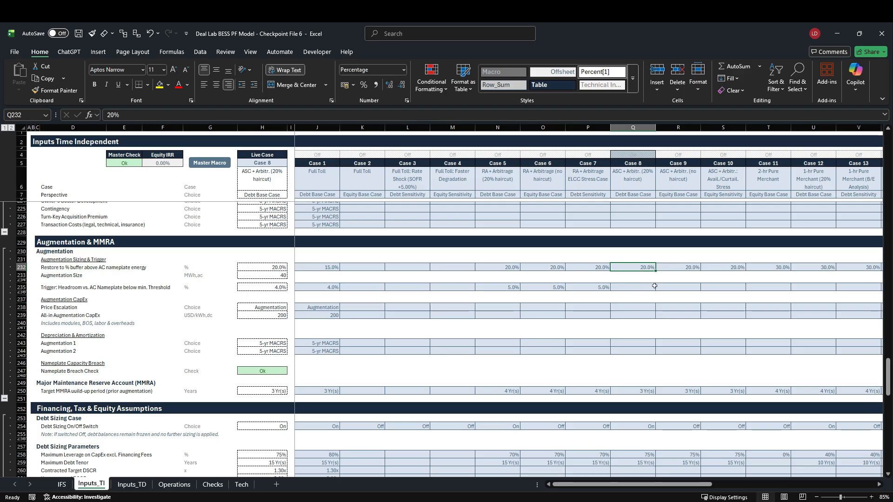
Step: Review the live-case augmentation inputs in column H, from the restore buffer in H232 to the headroom trigger threshold in H235
click(275, 268)
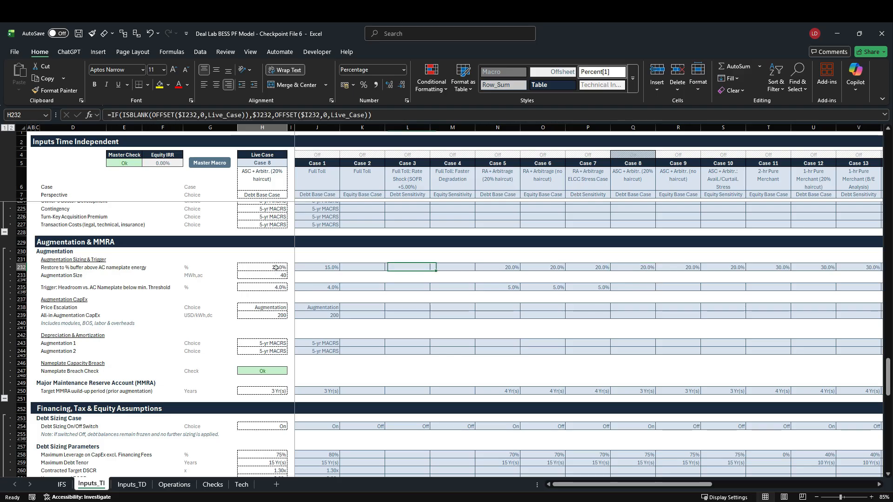
key(Down)
key(Down)
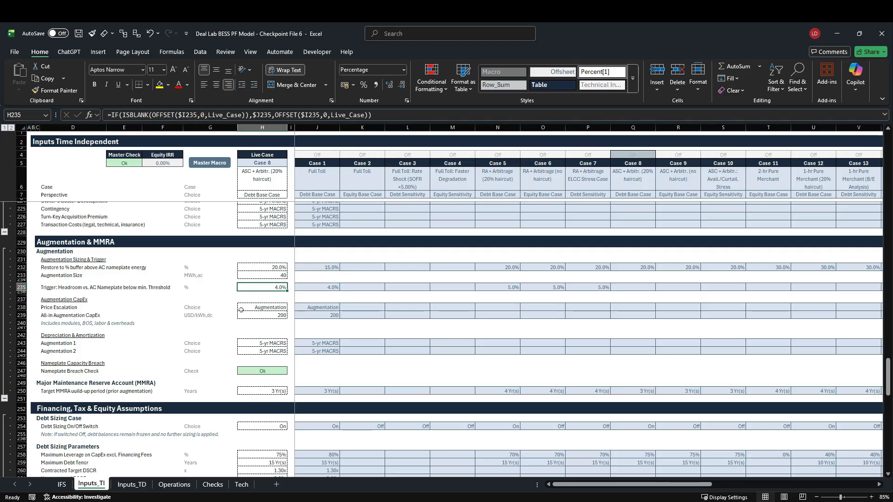
Step: Check the Augmentation Trigger Test on the Operations sheet, highlighting the 2033 and 2040 columns, S and Z, for comparison
click(174, 484)
scroll(242, 359, up, 3)
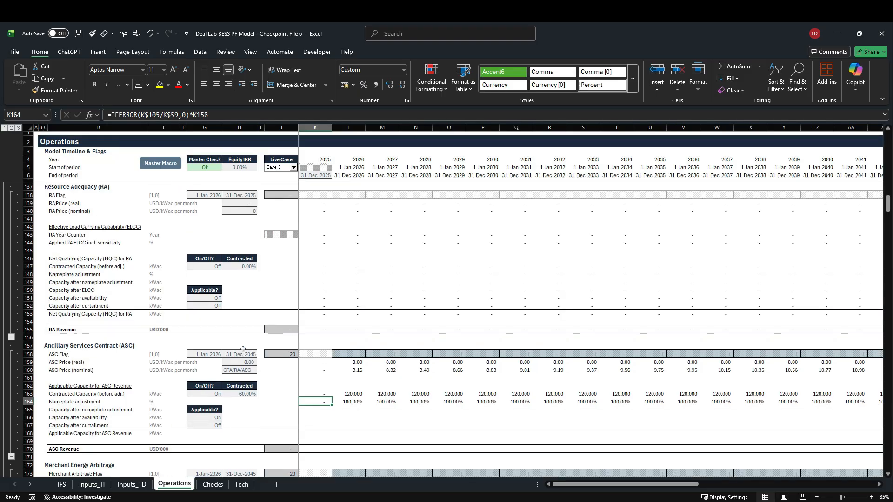
scroll(242, 360, up, 8)
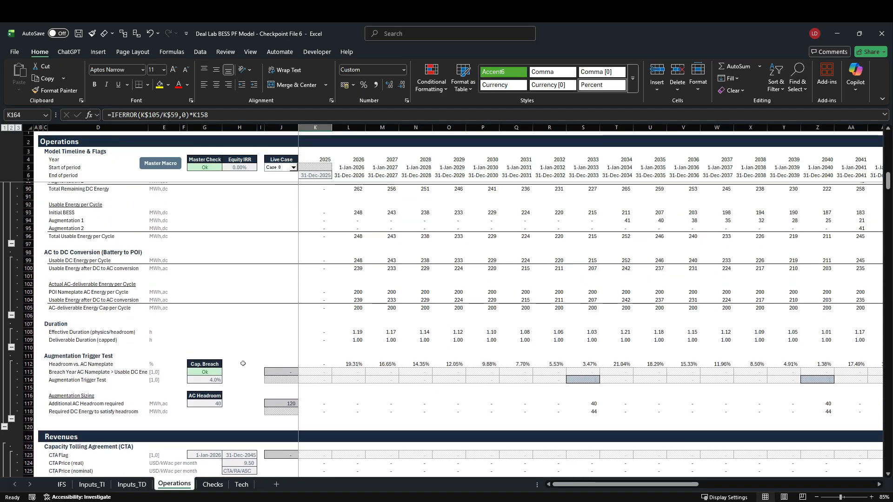
click(583, 127)
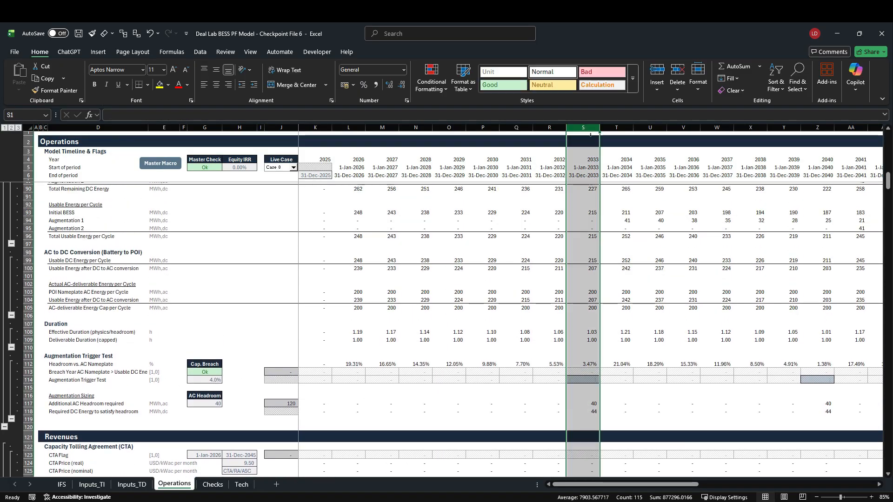
ctrl+click(827, 127)
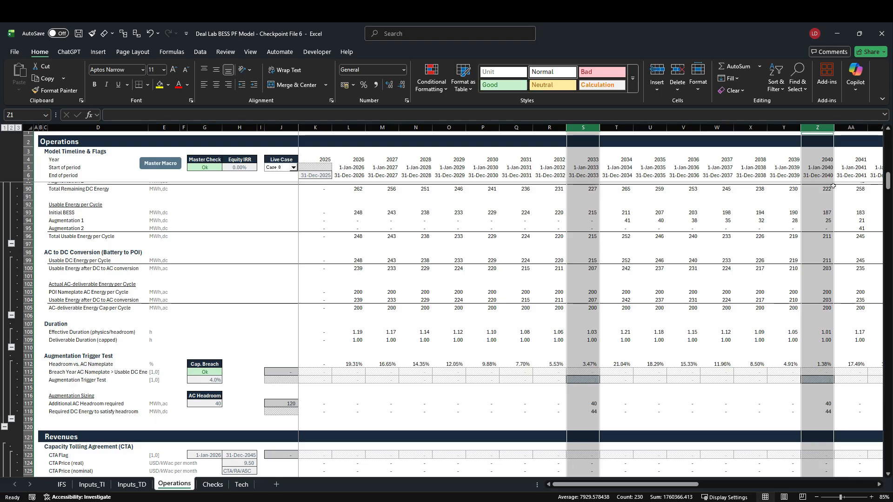
Step: Calculate the ASC Capacity after nameplate adjustment in K165 as =K163*K164 and fill it across the timeline
scroll(430, 394, down, 20)
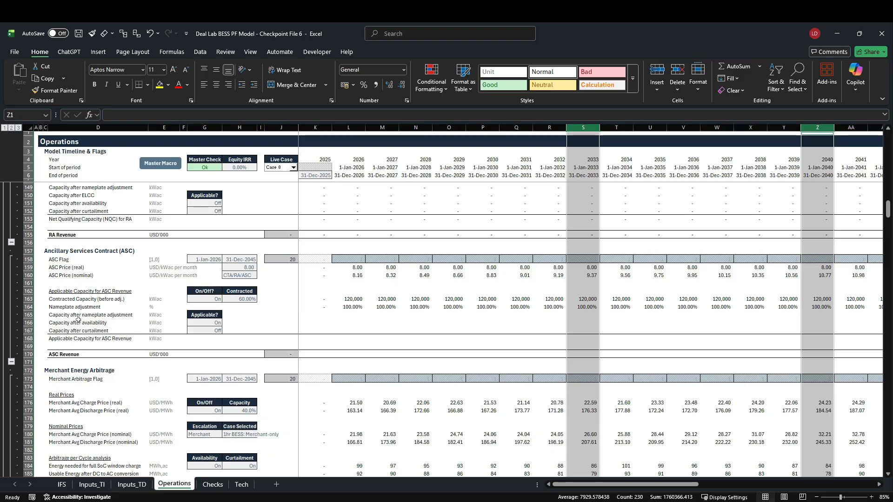
click(310, 316)
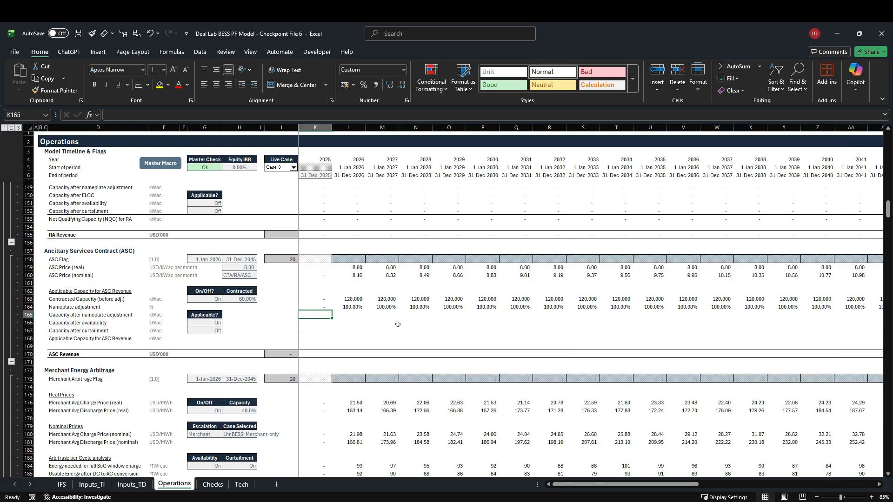
text(=)
key(Up)
key(Up)
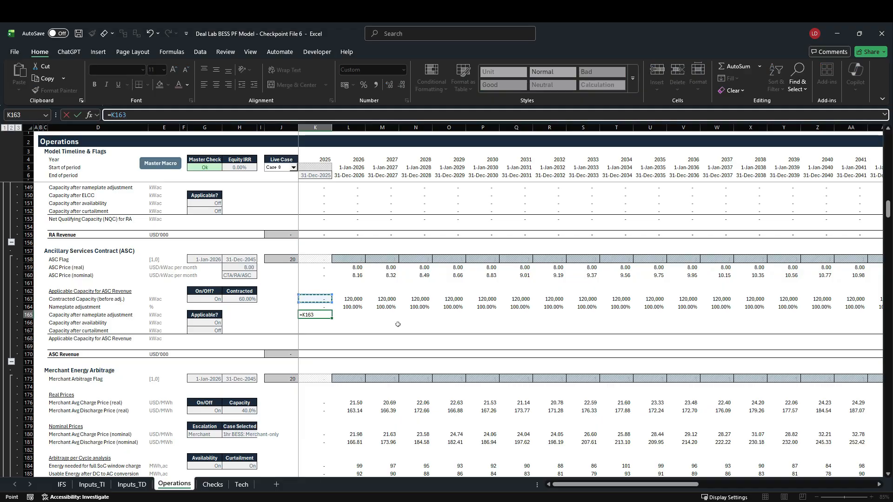
text(*)
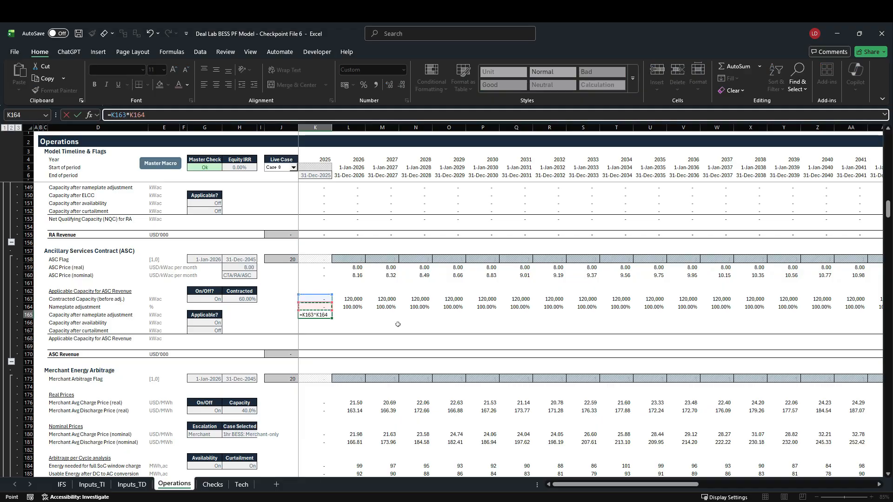
key(ctrl+Return)
key(ctrl+shift+Right)
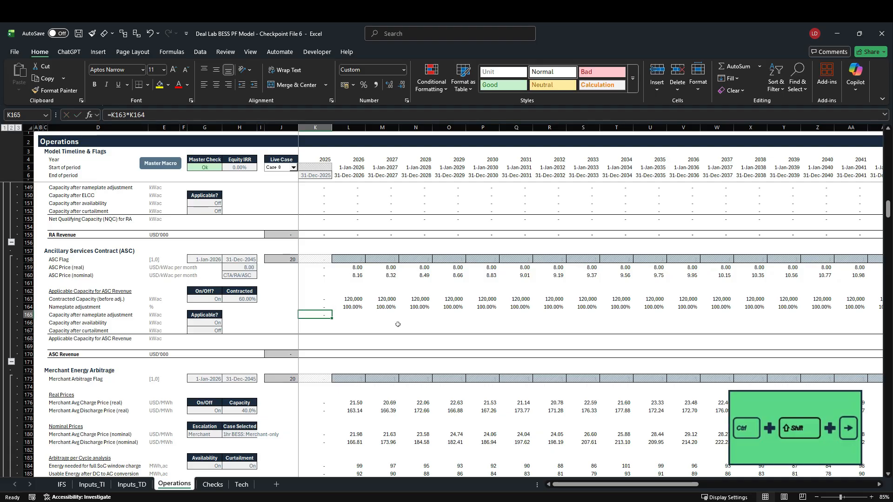
key(shift+Left)
key(ctrl+r)
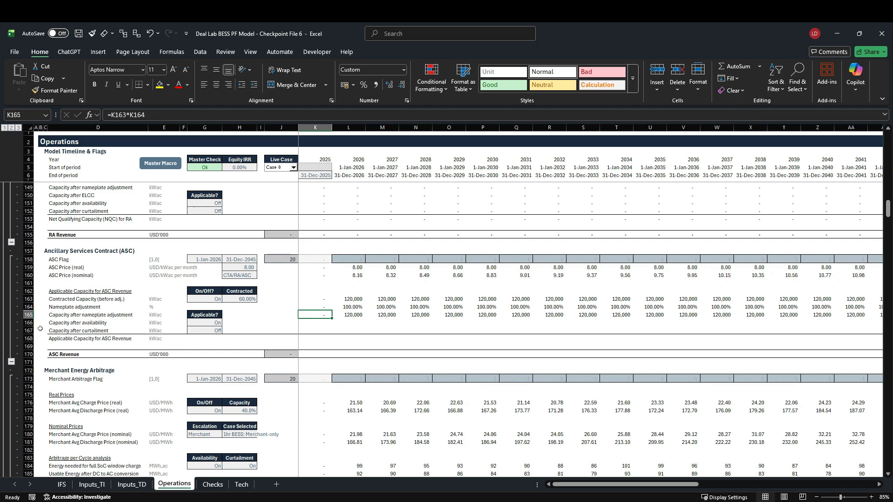
Step: Copy the CTA availability and curtailment formulas from K131:K132 into the matching ASC capacity rows, K166:K167
drag(35, 326, 35, 335)
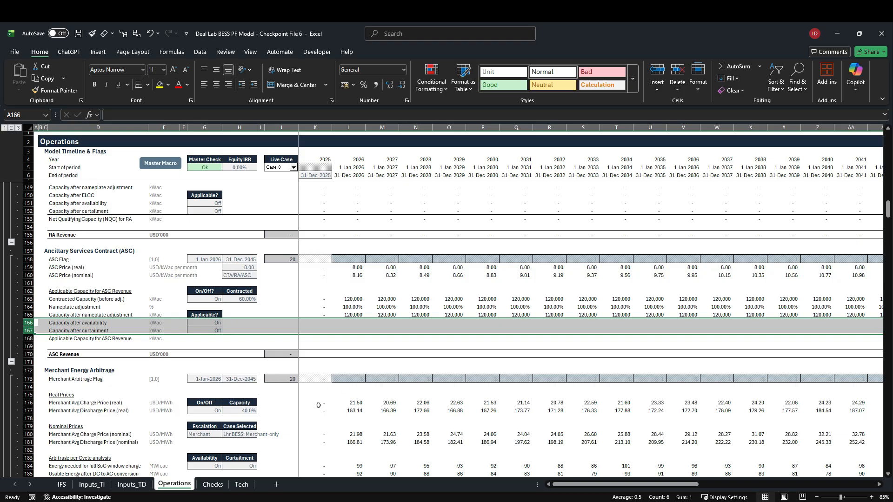
scroll(318, 405, up, 7)
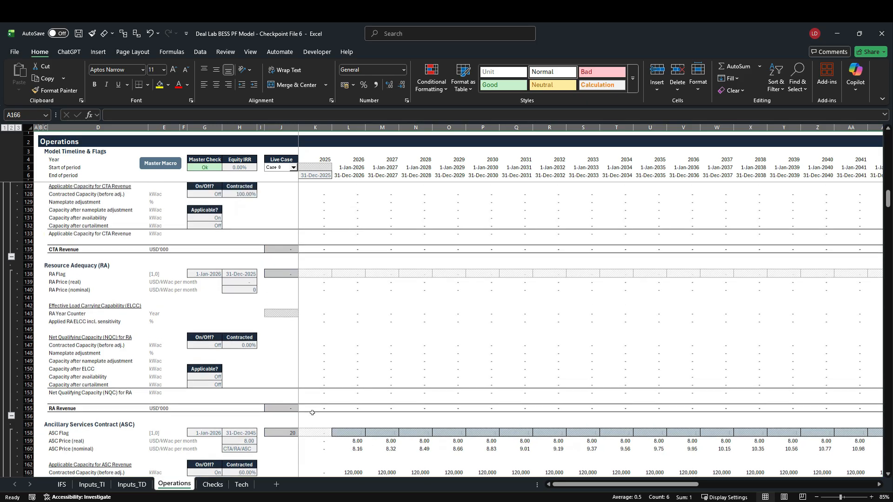
scroll(312, 412, up, 3)
drag(313, 282, 316, 290)
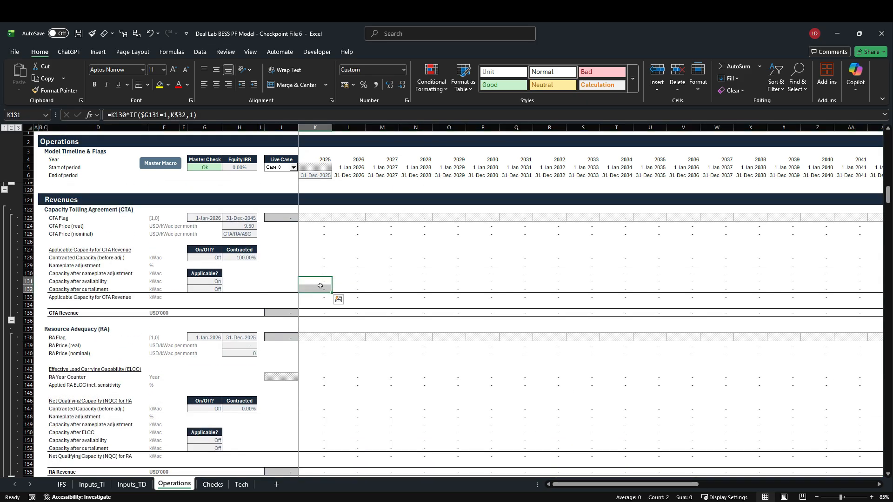
key(ctrl+c)
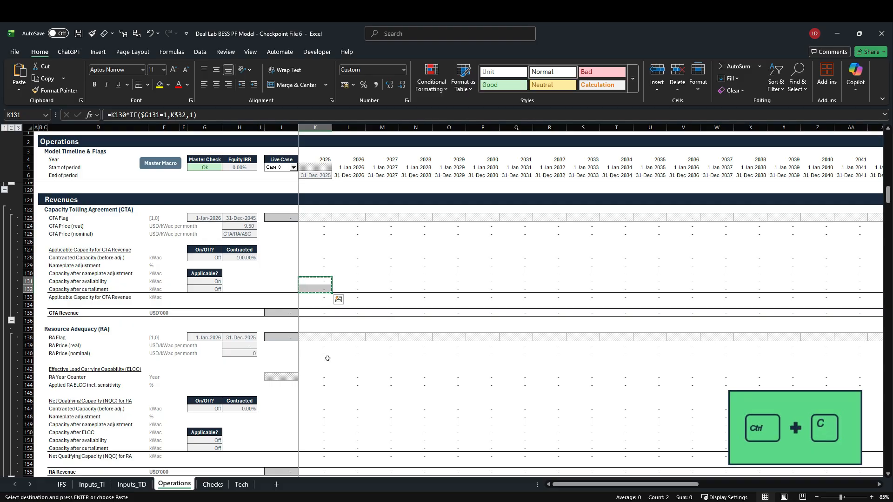
scroll(327, 359, down, 4)
scroll(327, 360, down, 3)
click(318, 393)
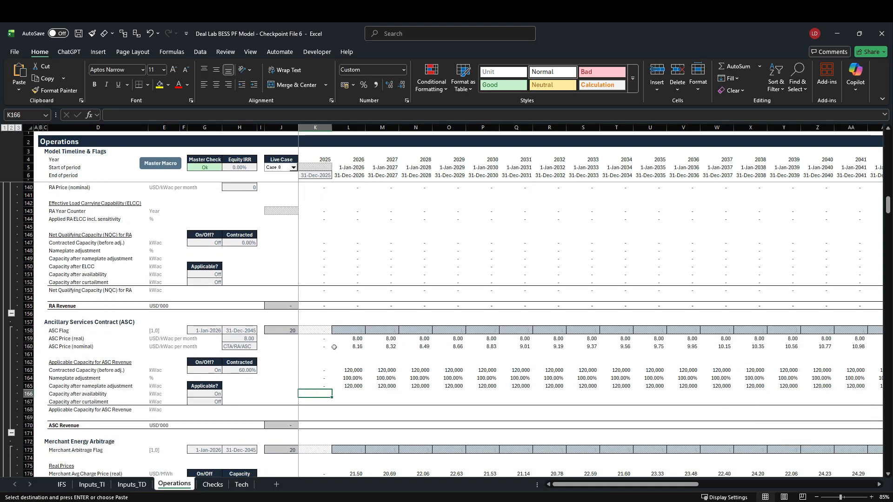
key(ctrl+v)
Step: Examine the Capacity after availability formula in K166, tracing its reference to the Availability percentage in row 32
click(325, 397)
key(F2)
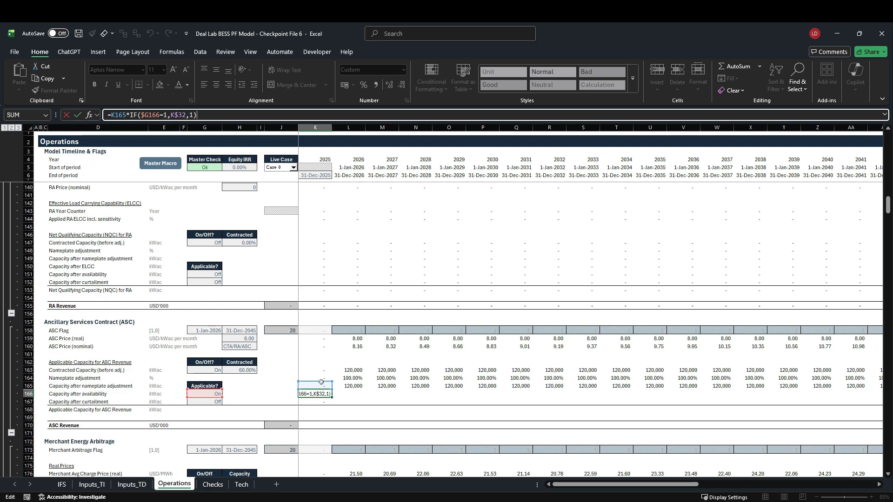
scroll(320, 389, up, 20)
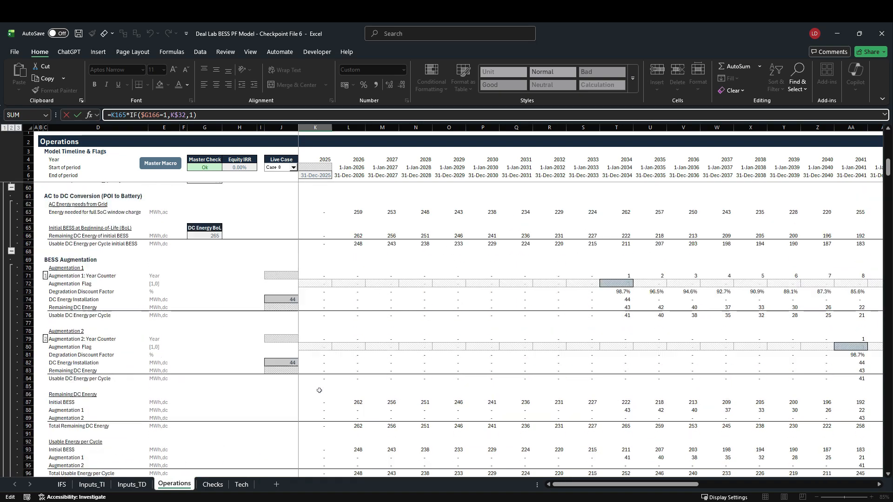
scroll(322, 389, up, 2)
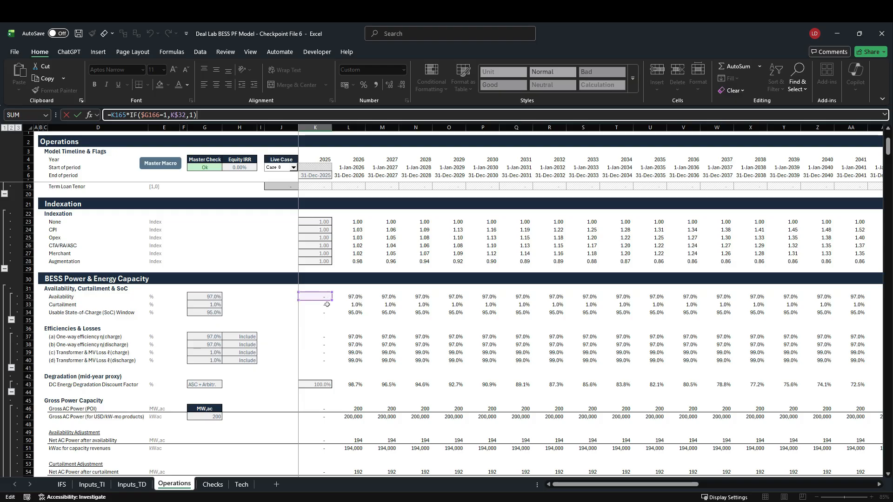
key(Return)
Step: Examine the Capacity after curtailment formula in K167, tracing its on/off switch in G167 and the Curtailment percentage in row 33
key(F2)
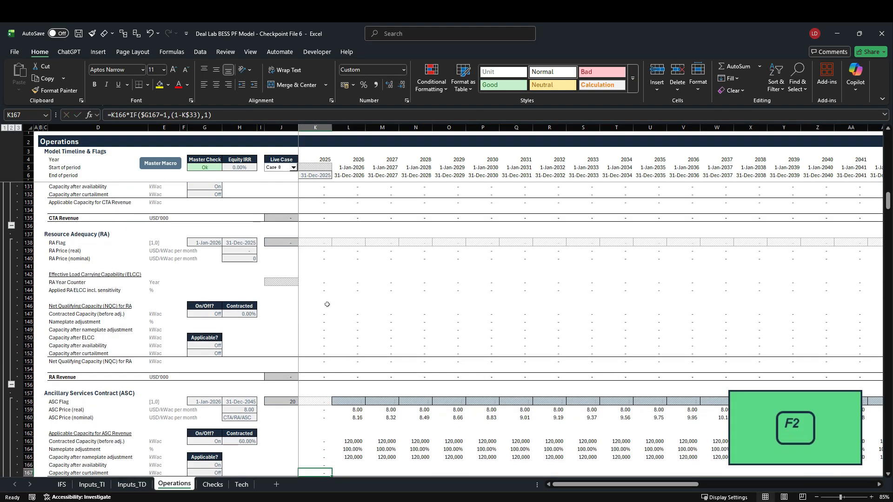
scroll(212, 409, down, 3)
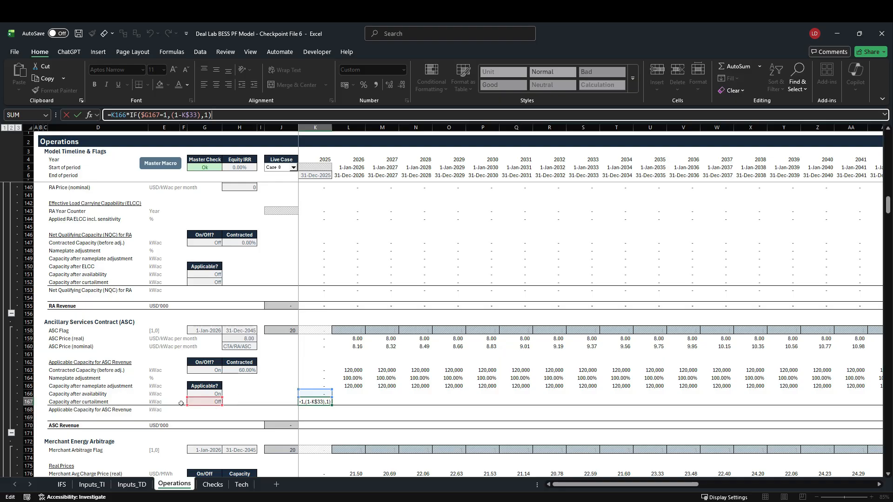
scroll(304, 405, up, 15)
scroll(304, 409, up, 20)
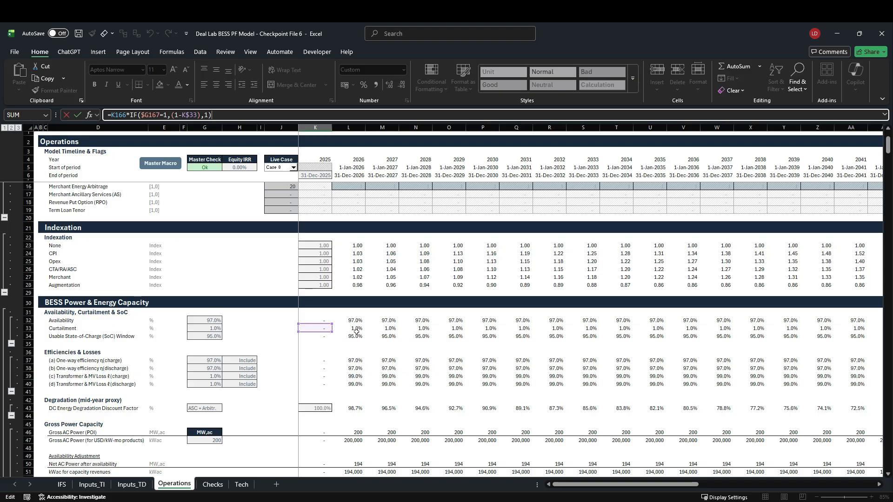
key(Escape)
Step: Fill the ASC availability and curtailment capacity formulas from K166:K167 across the whole timeline to column AT
scroll(351, 377, down, 4)
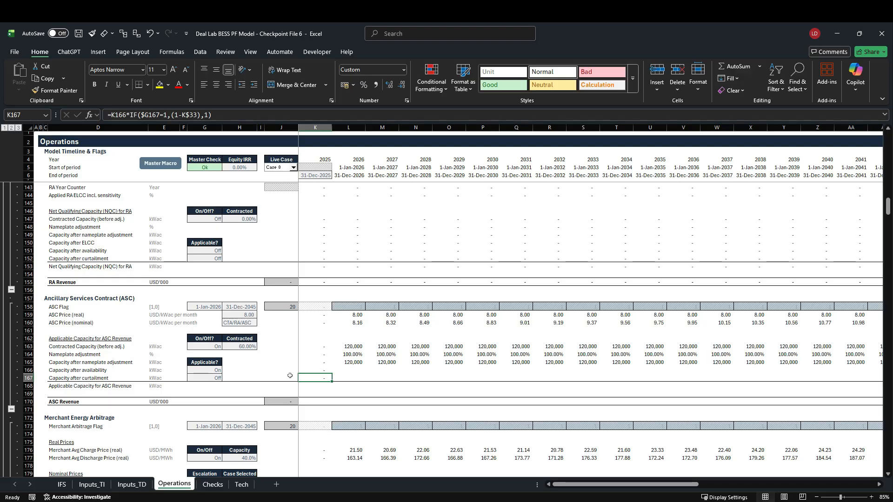
key(shift+Up)
key(ctrl+shift+Right)
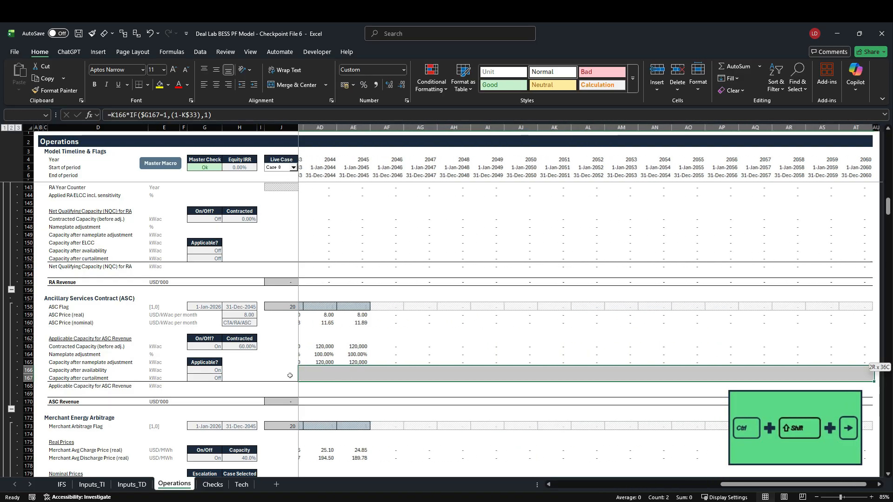
key(ctrl+r)
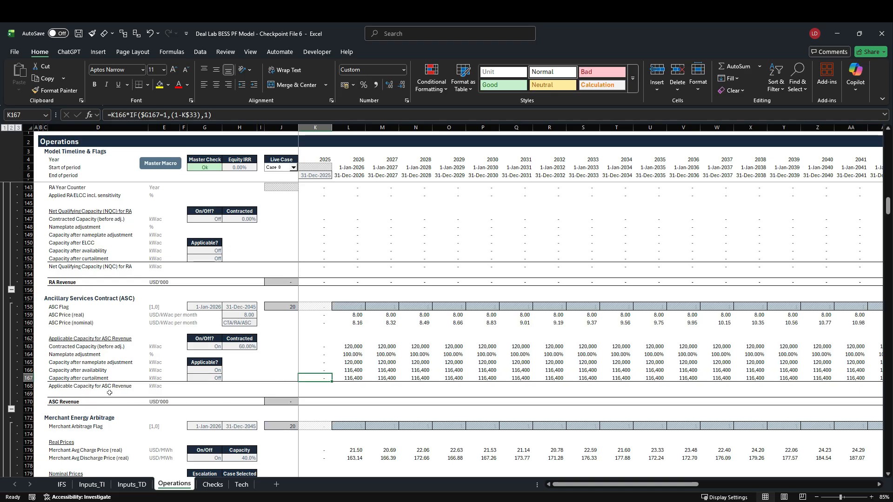
Step: Link the Applicable Capacity for ASC Revenue in K168 to K167 and fill the formula across the timeline
click(321, 388)
text(=)
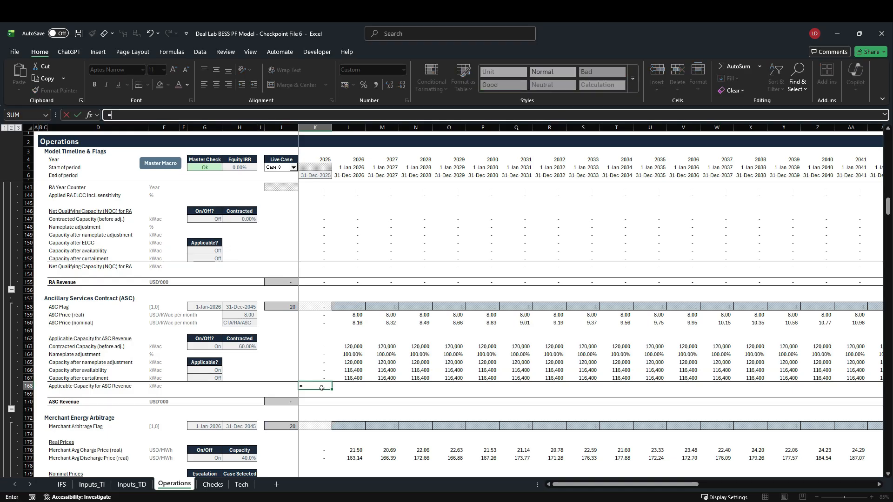
key(Up)
key(ctrl+Return)
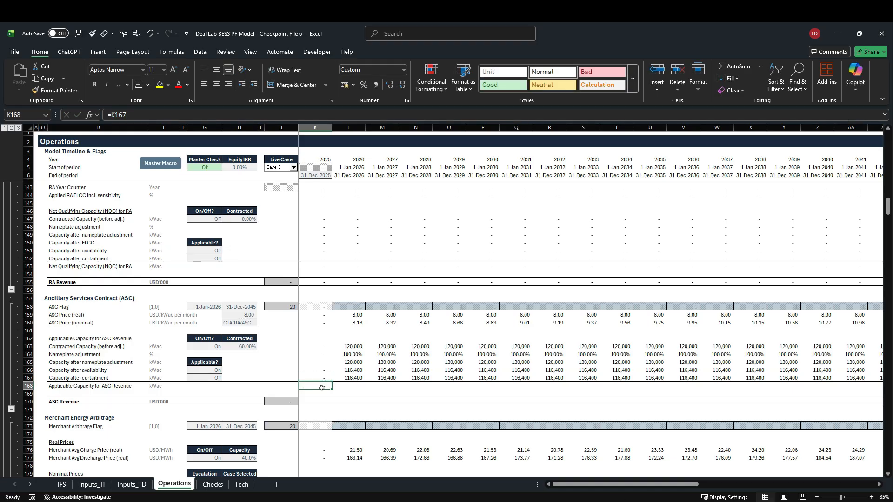
key(ctrl+shift+Right)
key(ctrl+r)
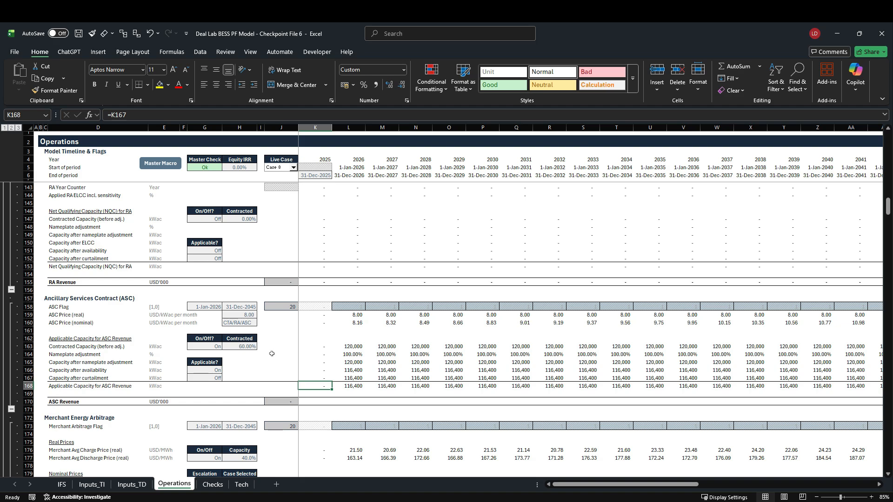
Step: Enter the ASC Revenue formula =K168*K160*Months_year/Thousand in K170, multiplying applicable capacity by the nominal ASC price
click(325, 403)
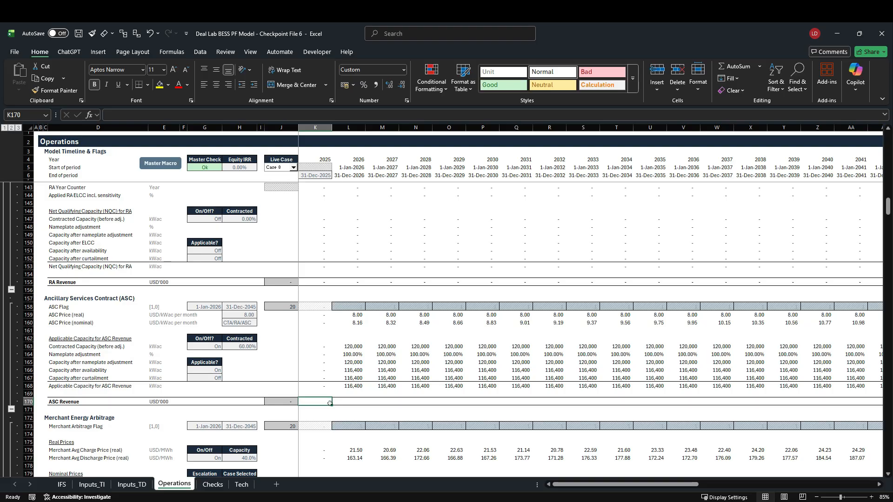
text(=)
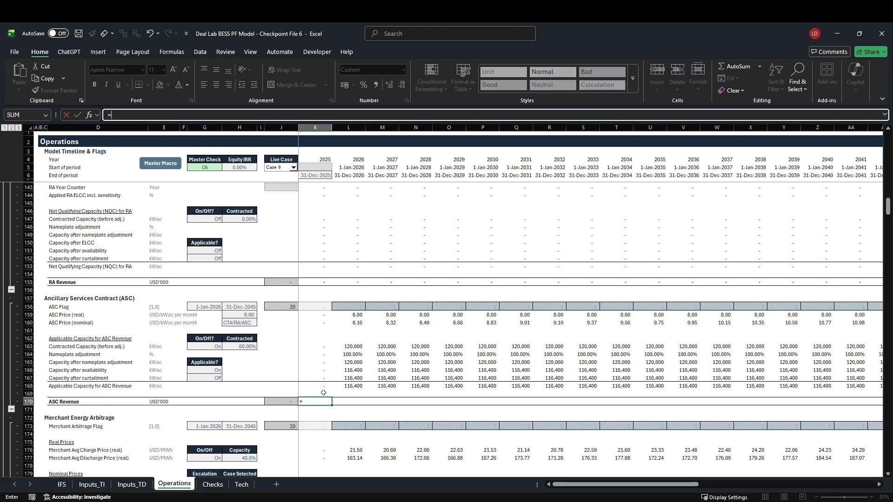
click(323, 386)
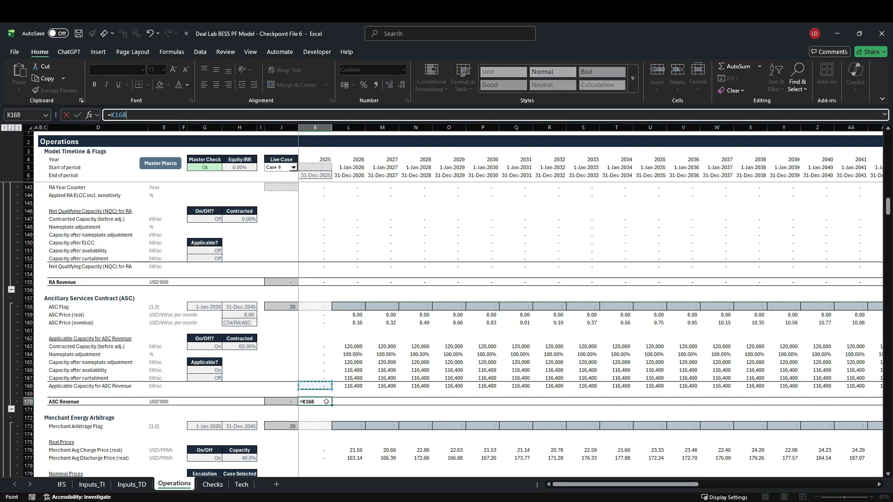
text(*)
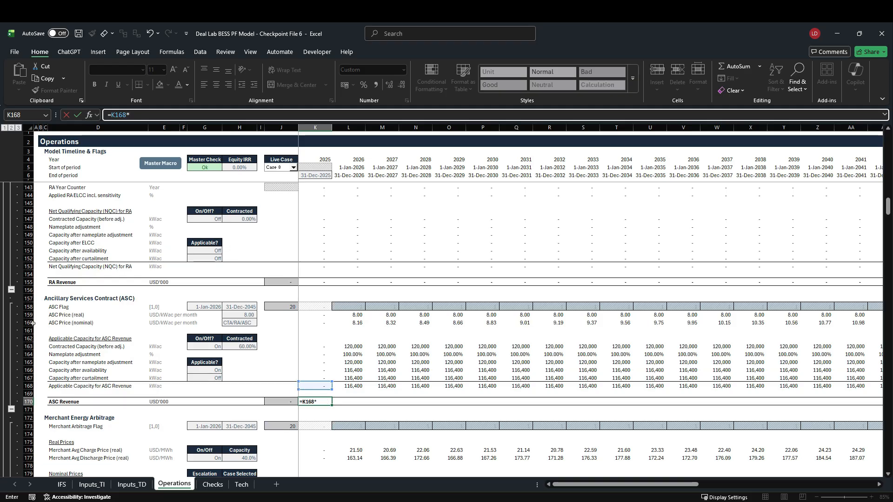
click(326, 324)
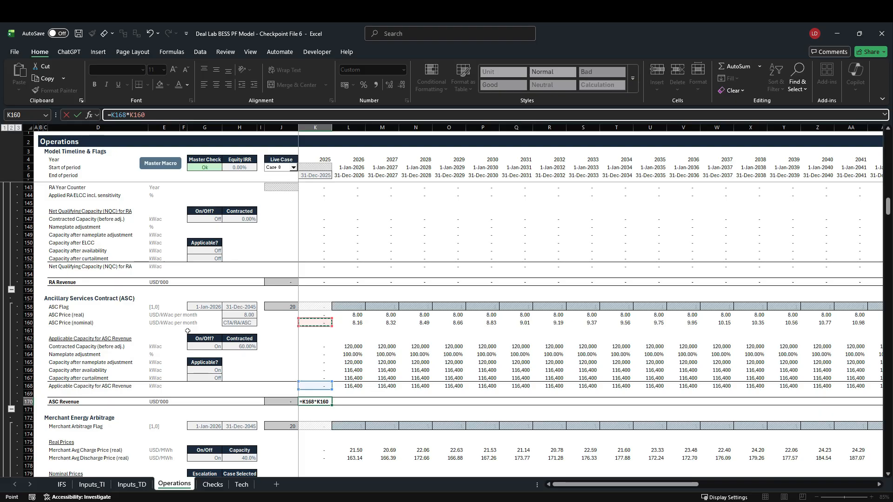
text(*mon)
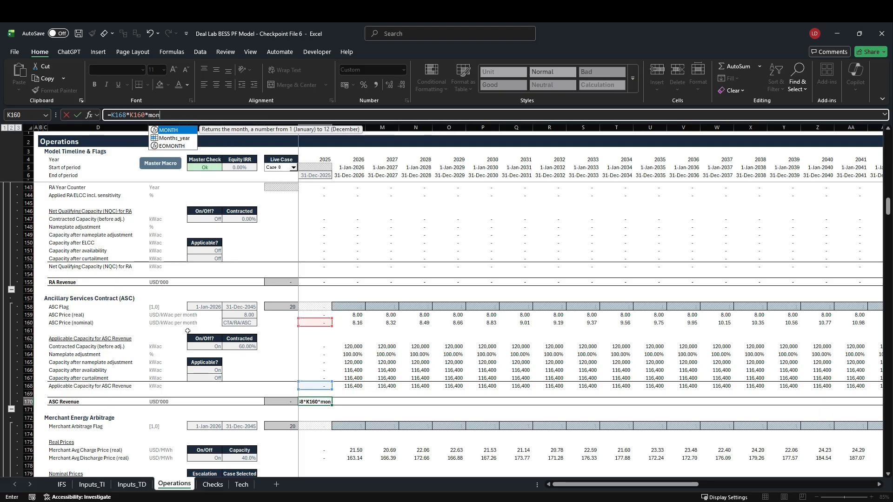
key(Down)
key(Tab)
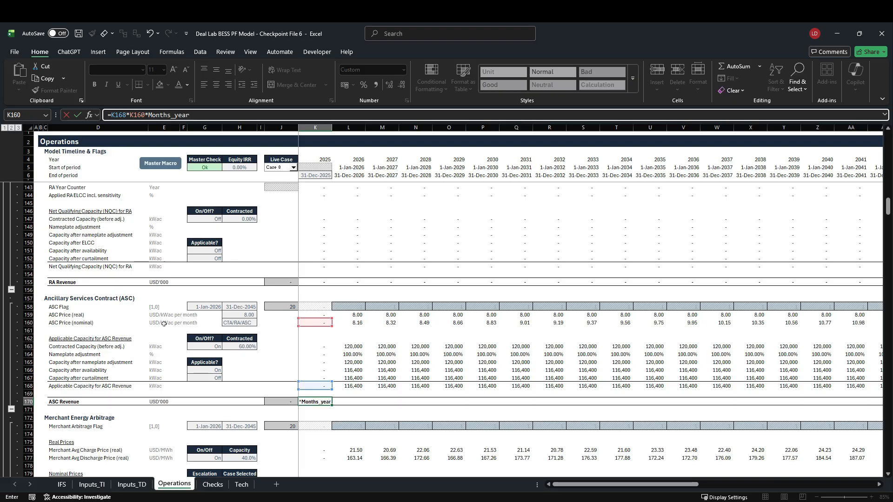
text(/th)
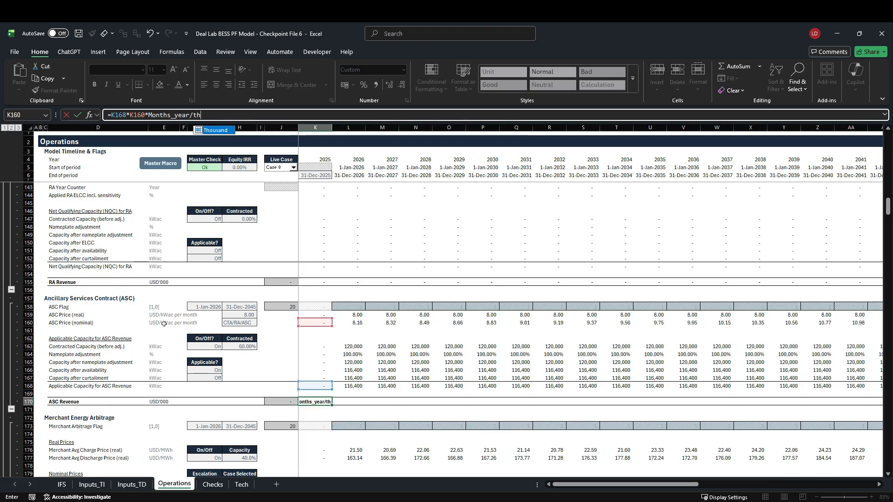
key(Tab)
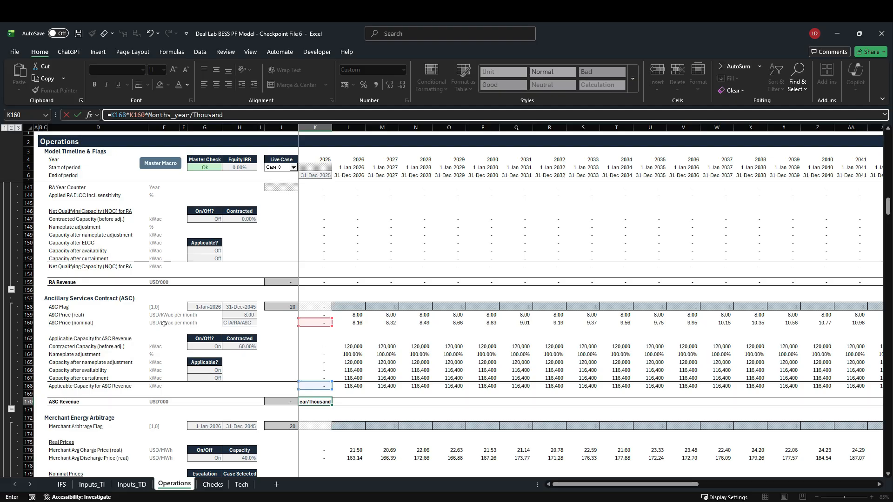
key(ctrl+Return)
Step: Fill the ASC Revenue formula from K170 across the whole timeline to column AT
key(ctrl+shift+Right)
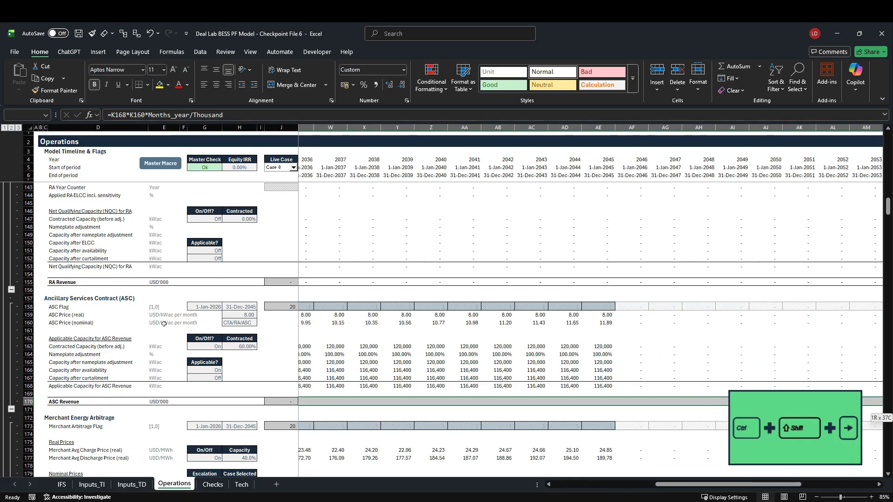
key(shift+Left)
key(ctrl+r)
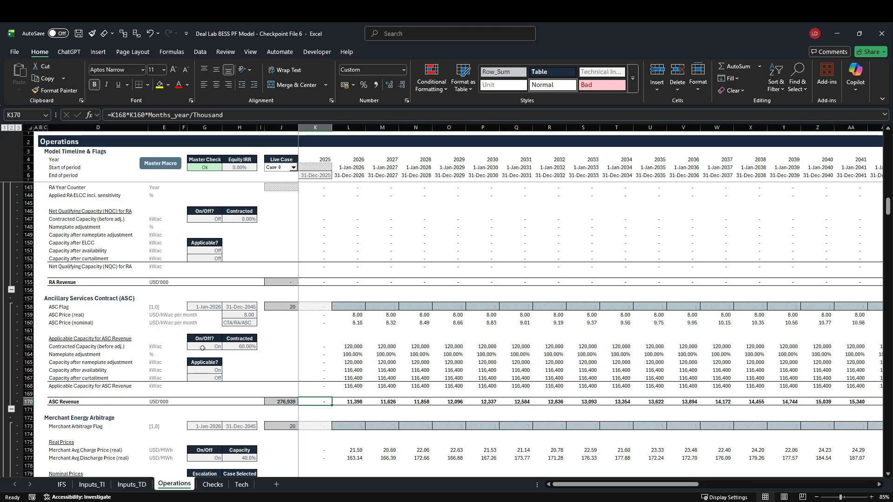
scroll(201, 351, down, 4)
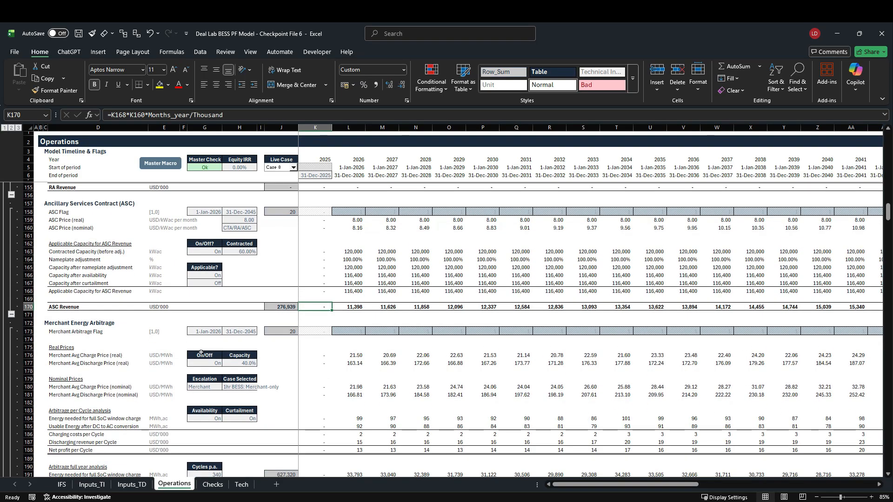
scroll(201, 351, down, 2)
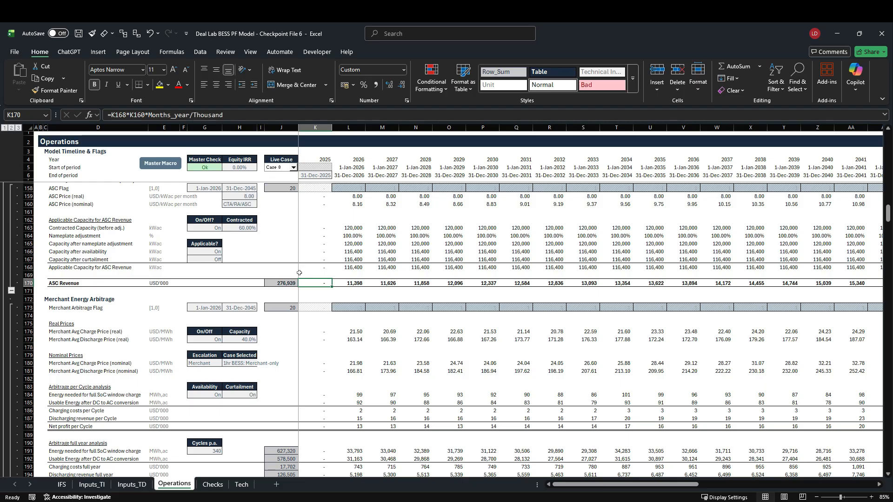
scroll(299, 273, down, 3)
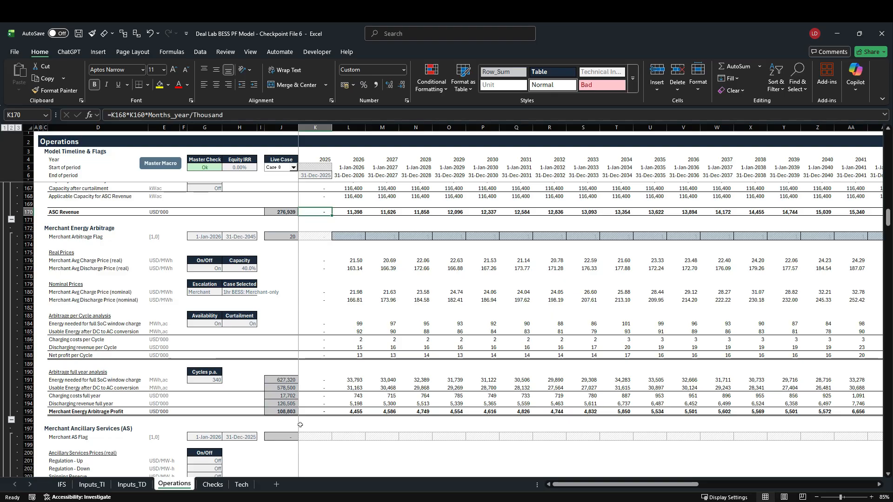
scroll(300, 421, up, 2)
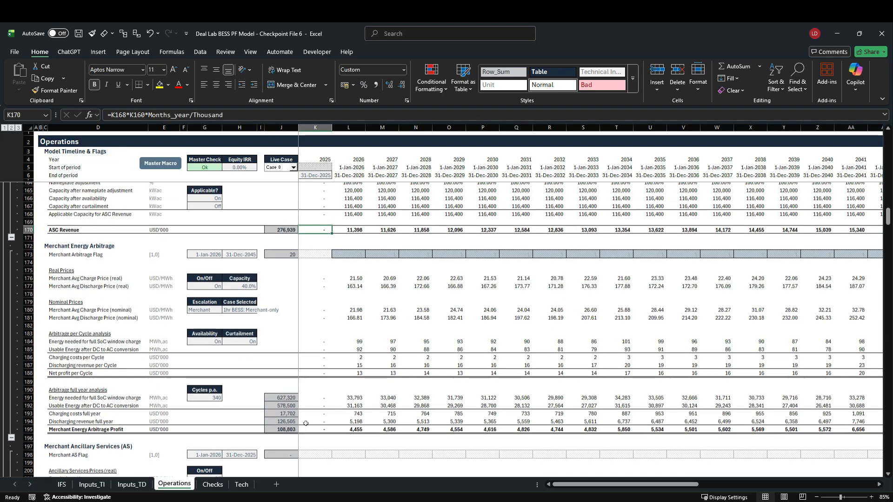